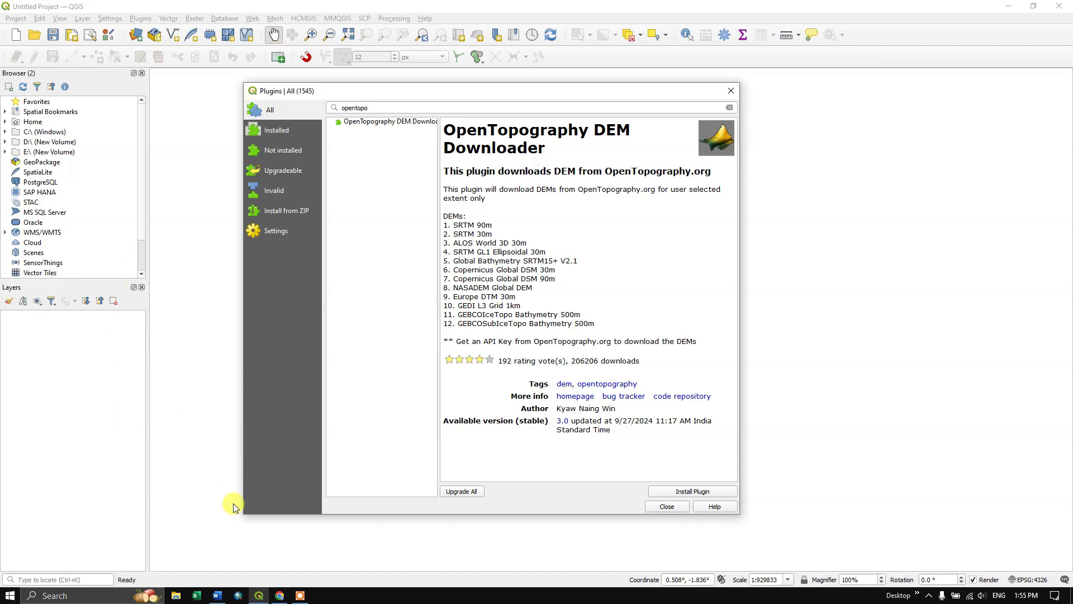
Step: Bring up the 211-word OpenTopography Word document with its mission and four numbered aims
left_click(216, 593)
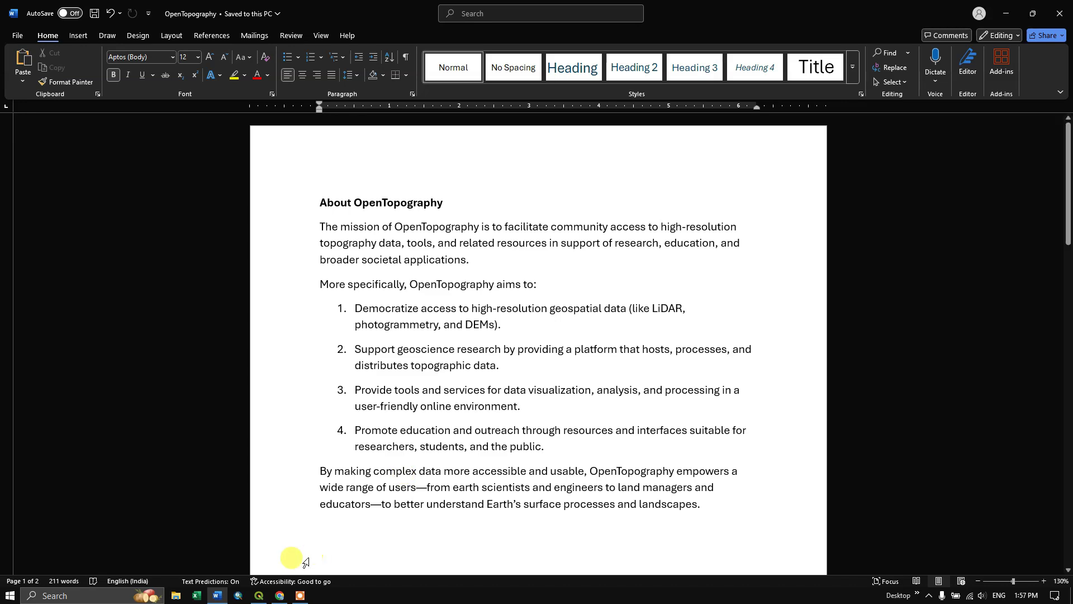
Step: Reopen the QGIS plugin manager, filter by 'opentop' and show the OpenTopography DEM Downloader details
left_click(258, 594)
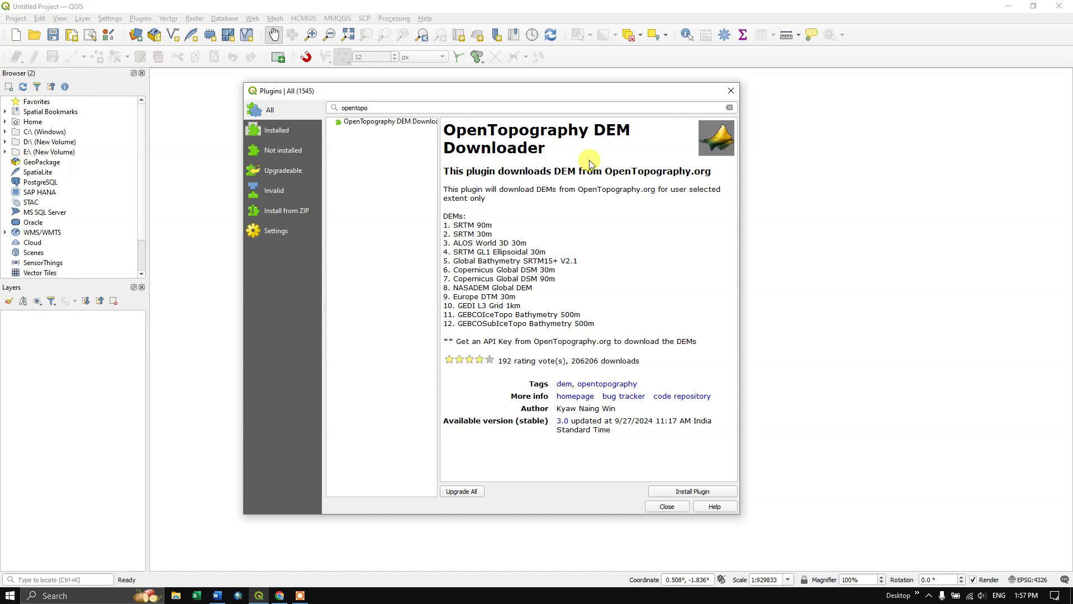
left_click(732, 93)
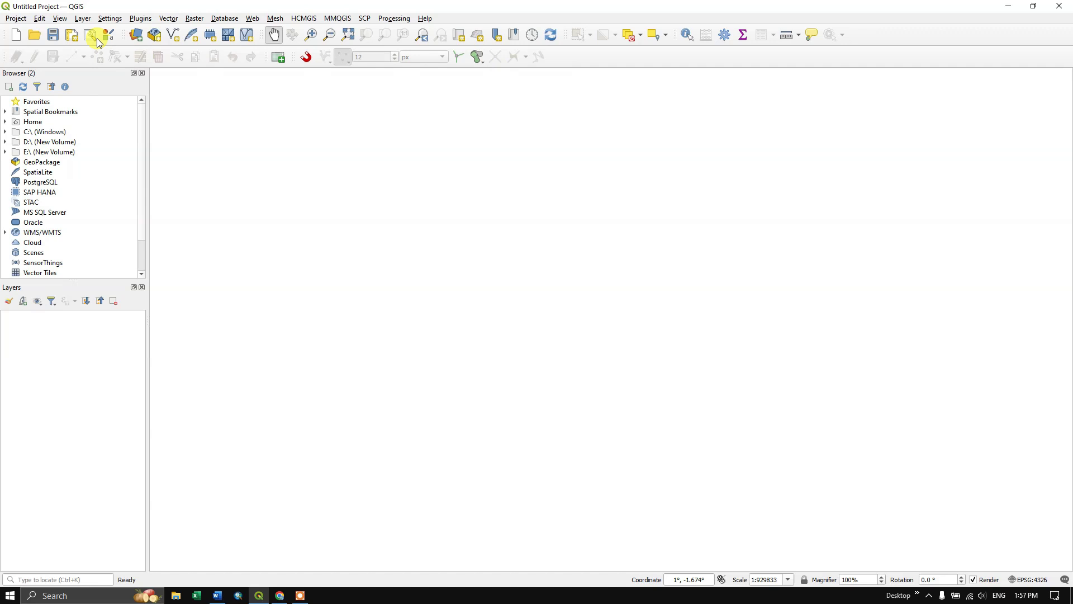
left_click(138, 19)
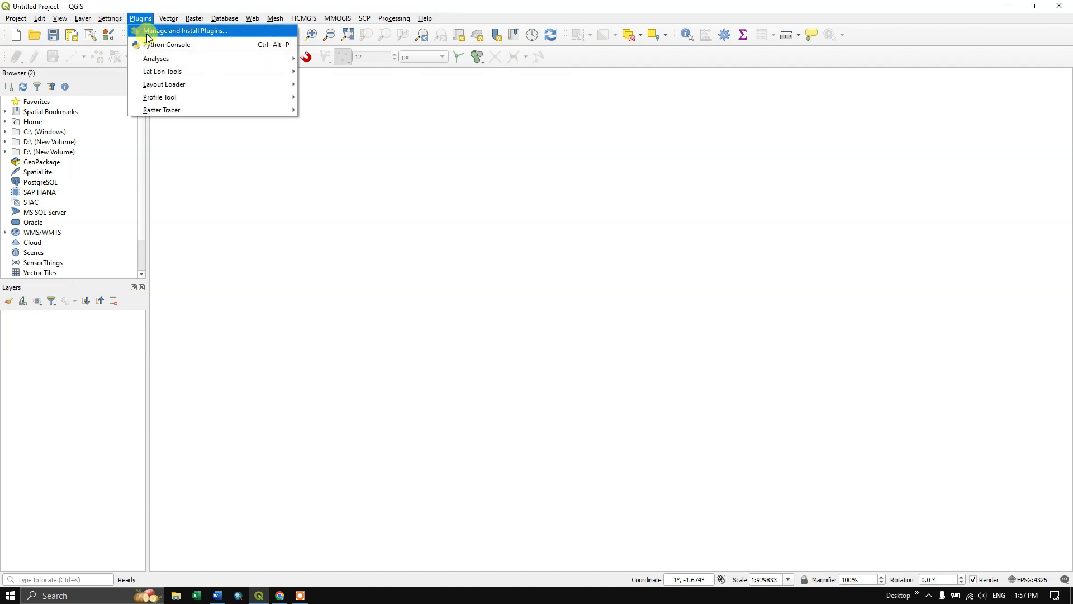
left_click(147, 33)
left_click_drag(422, 91, 459, 75)
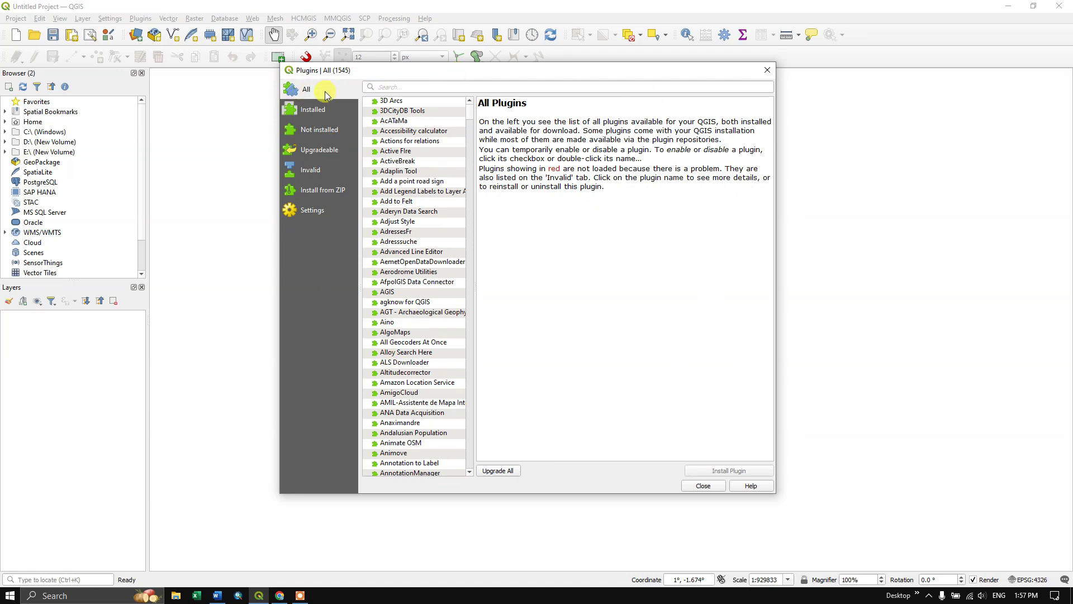
left_click(416, 88)
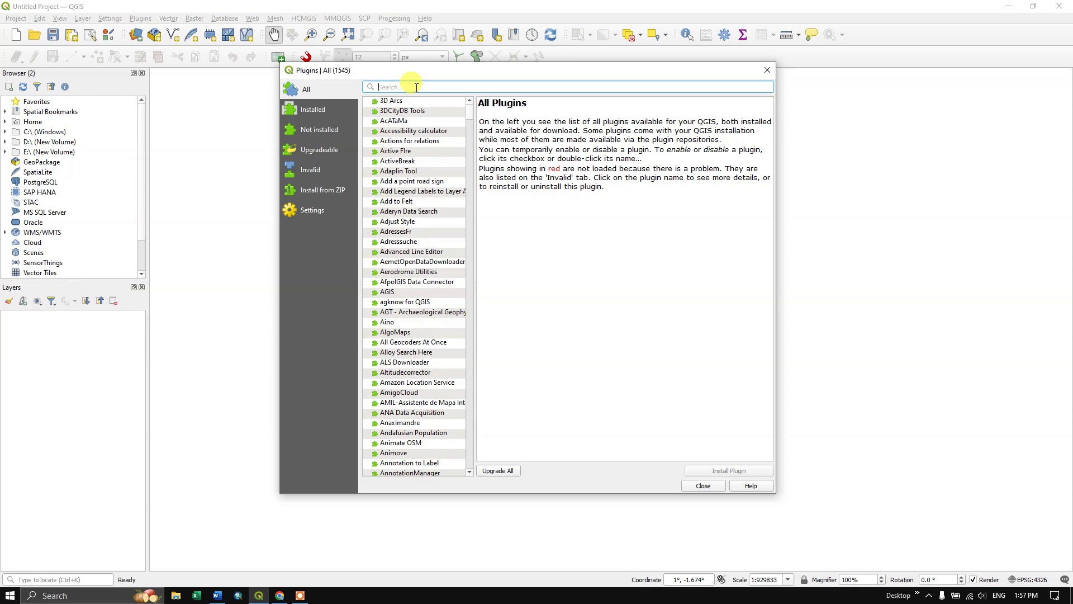
type("opentop")
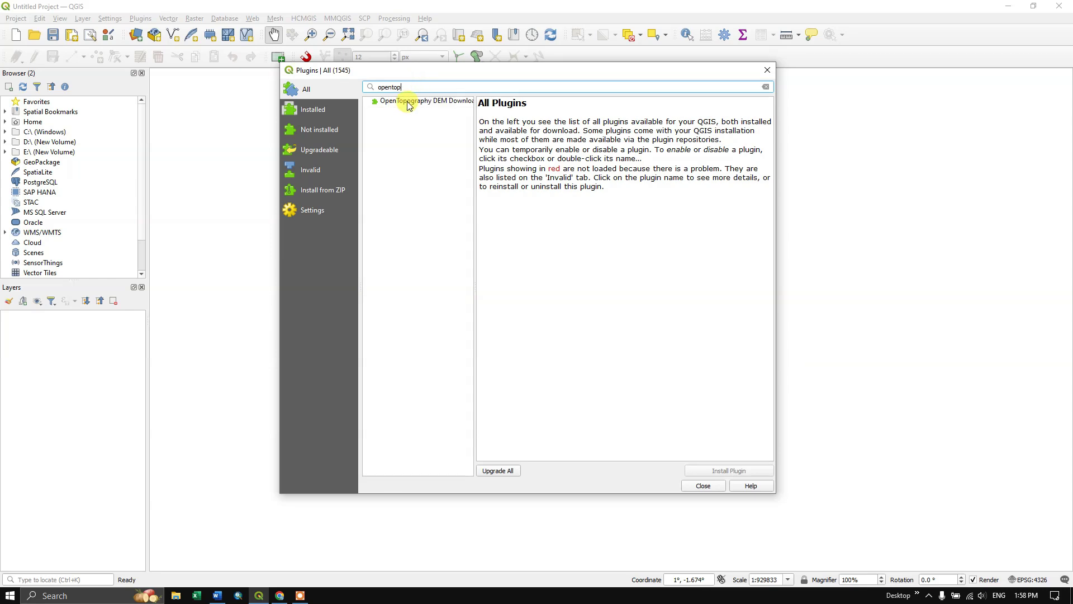
left_click(413, 101)
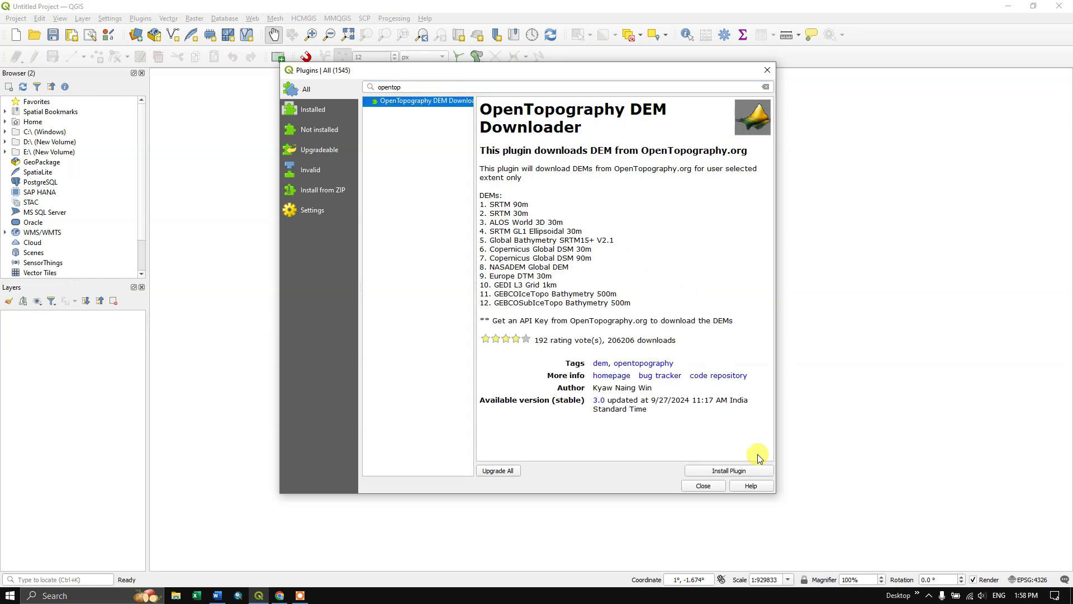
Step: Install the OpenTopography DEM Downloader 3.0 plugin and highlight its API key requirement note
left_click(738, 472)
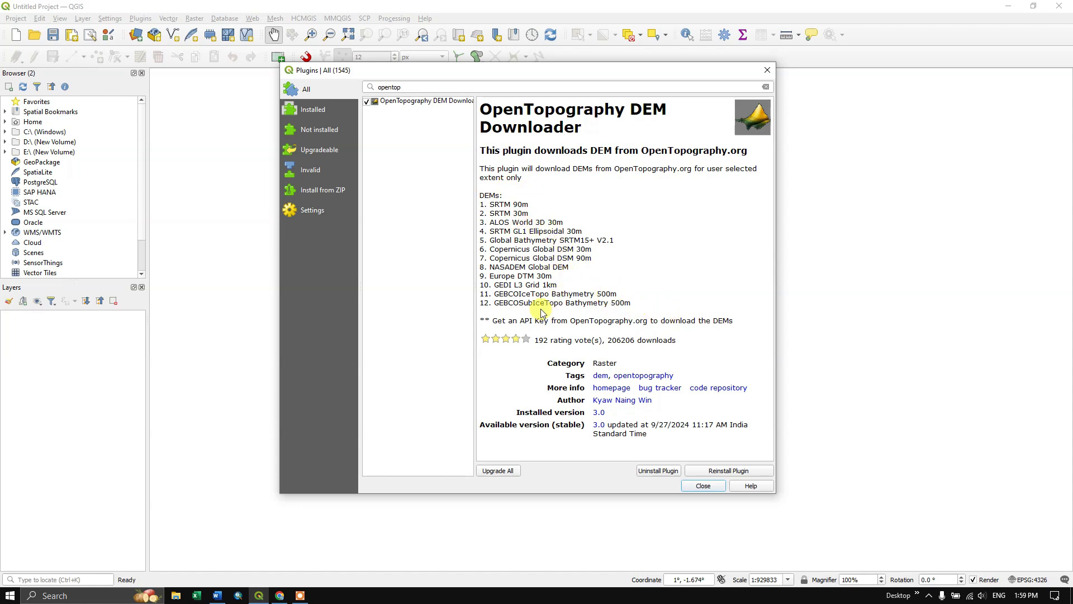
left_click_drag(493, 322, 733, 320)
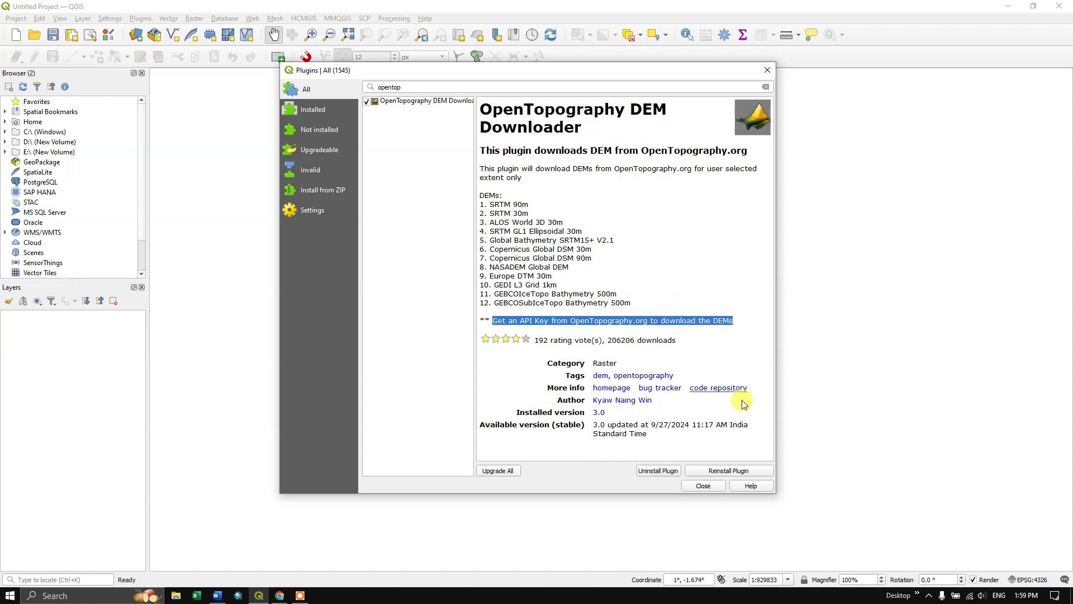
Step: Close the plugin manager, then search Chrome for 'opentopography' and open opentopography.org
left_click(708, 486)
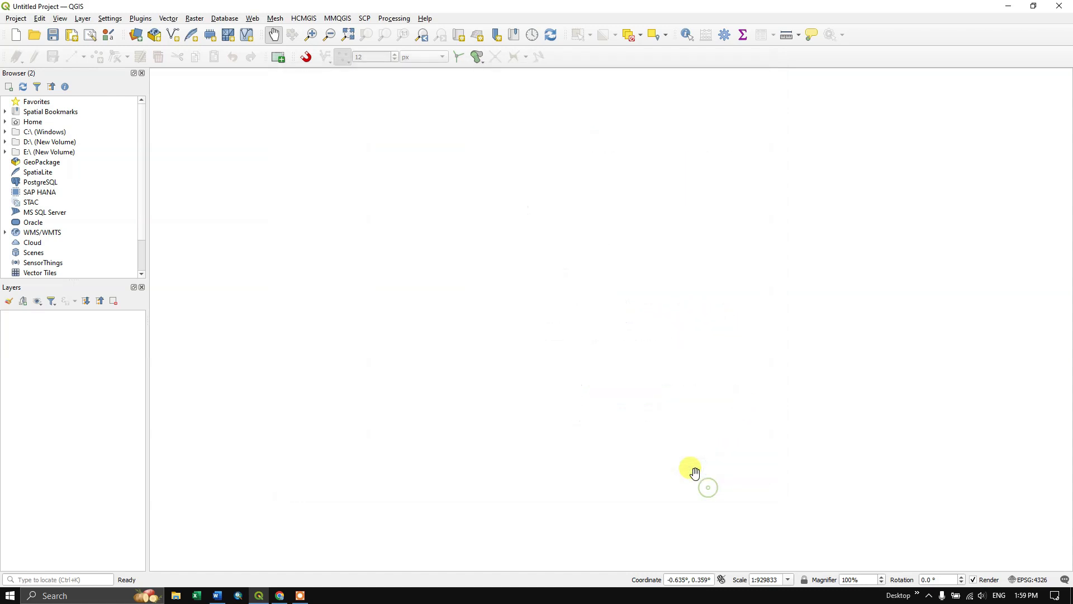
left_click(281, 596)
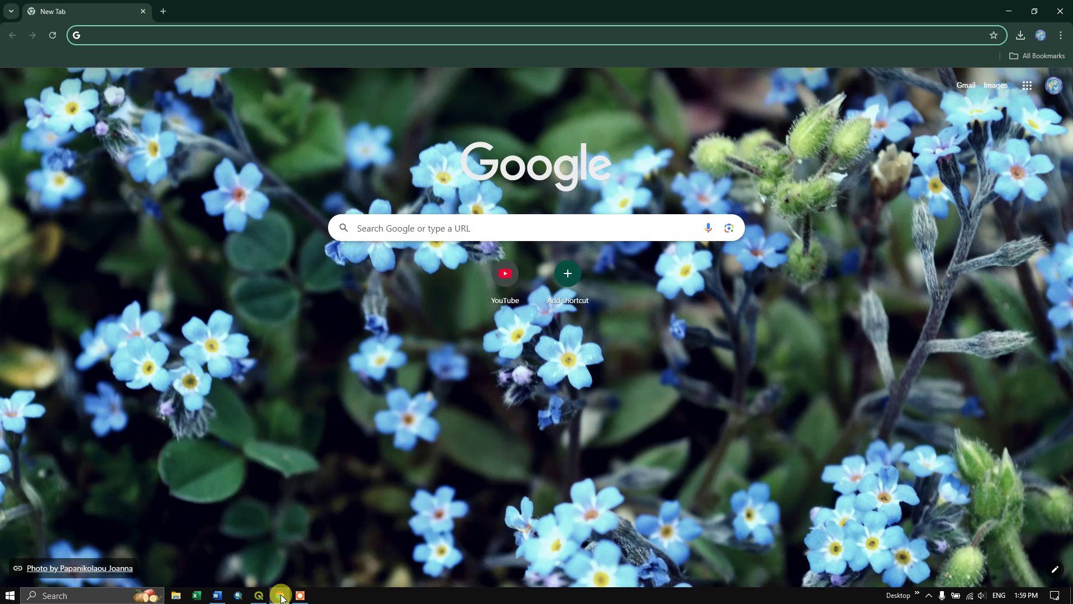
left_click(360, 228)
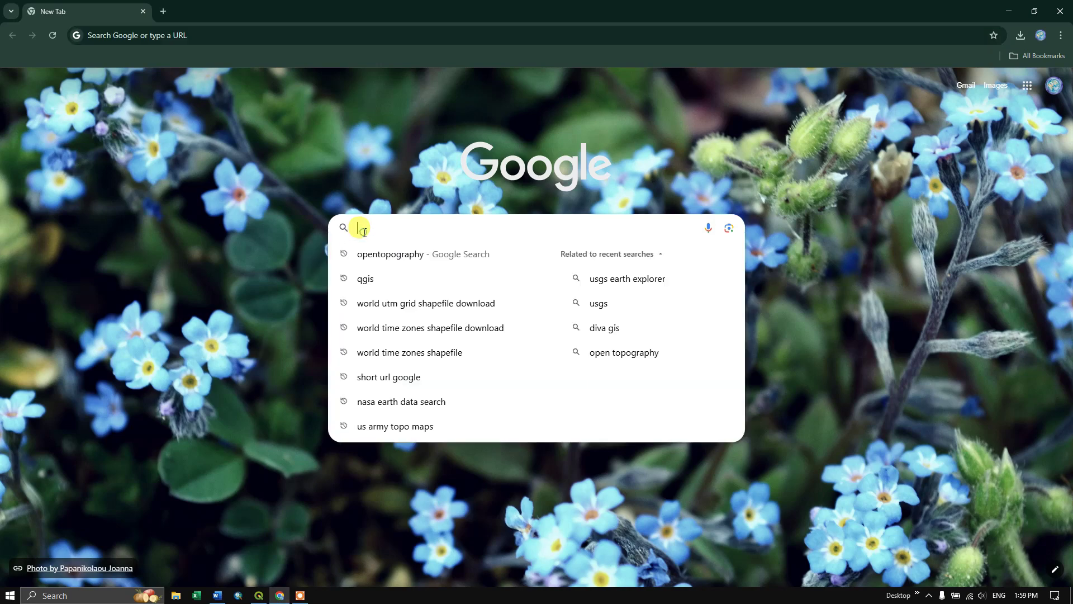
left_click(395, 257)
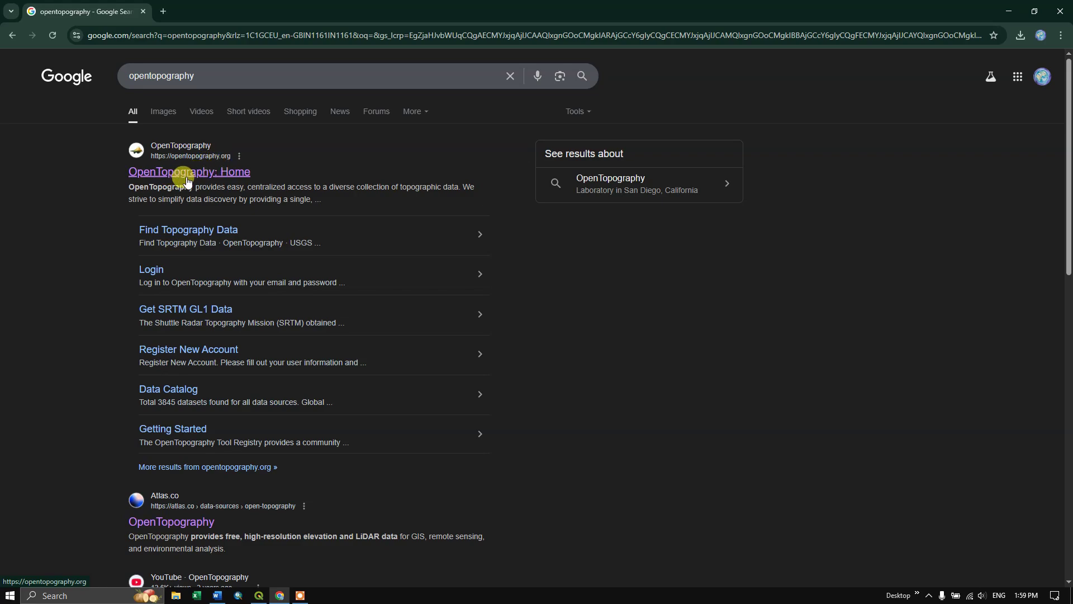
left_click(193, 176)
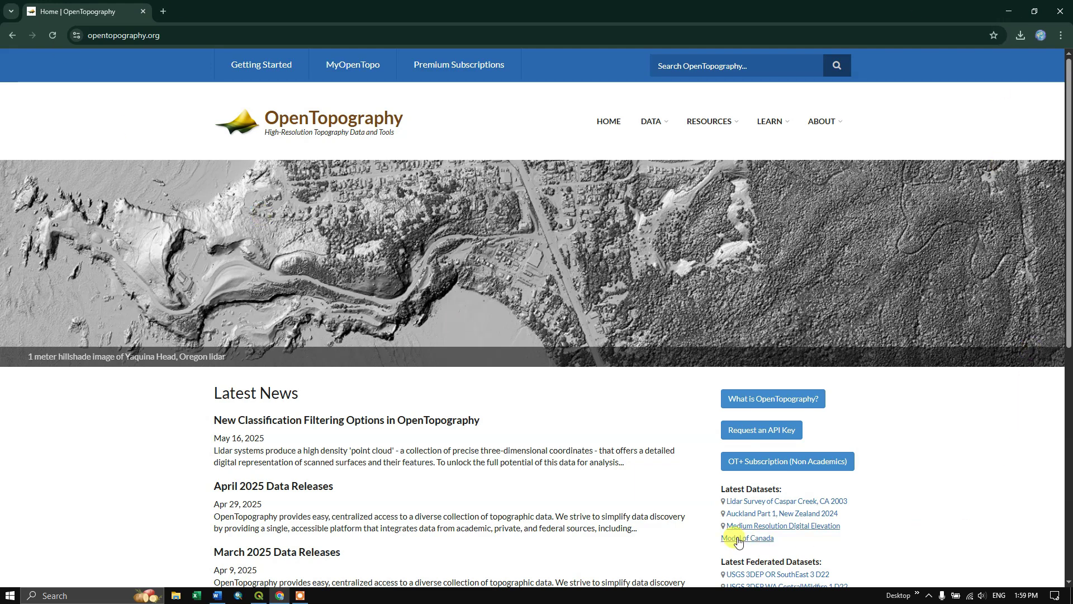
scroll(661, 424, "down", 2)
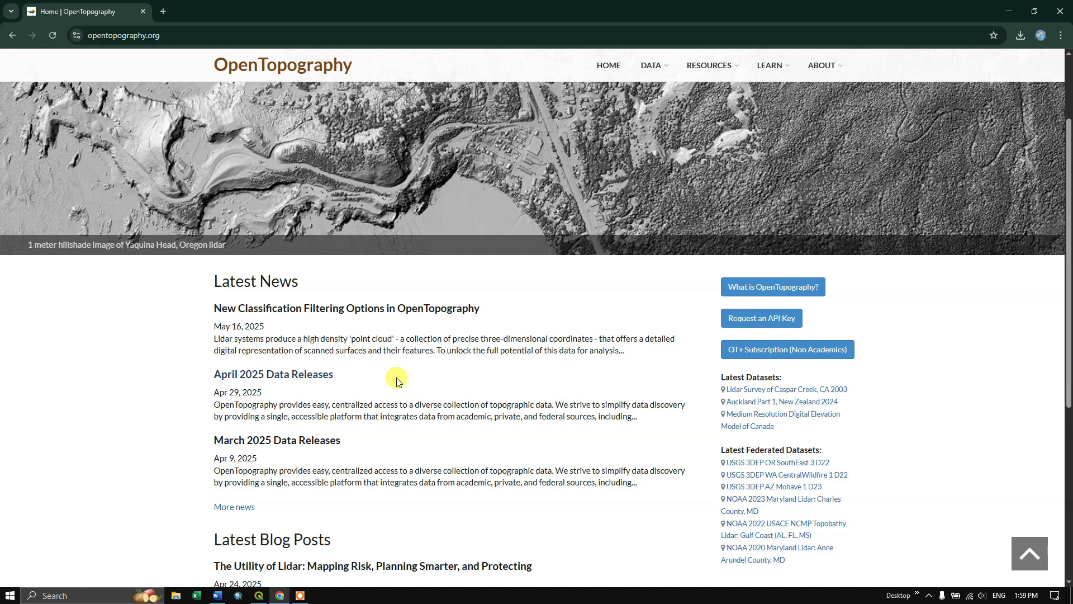
scroll(394, 376, "up", 2)
mouse_move(652, 124)
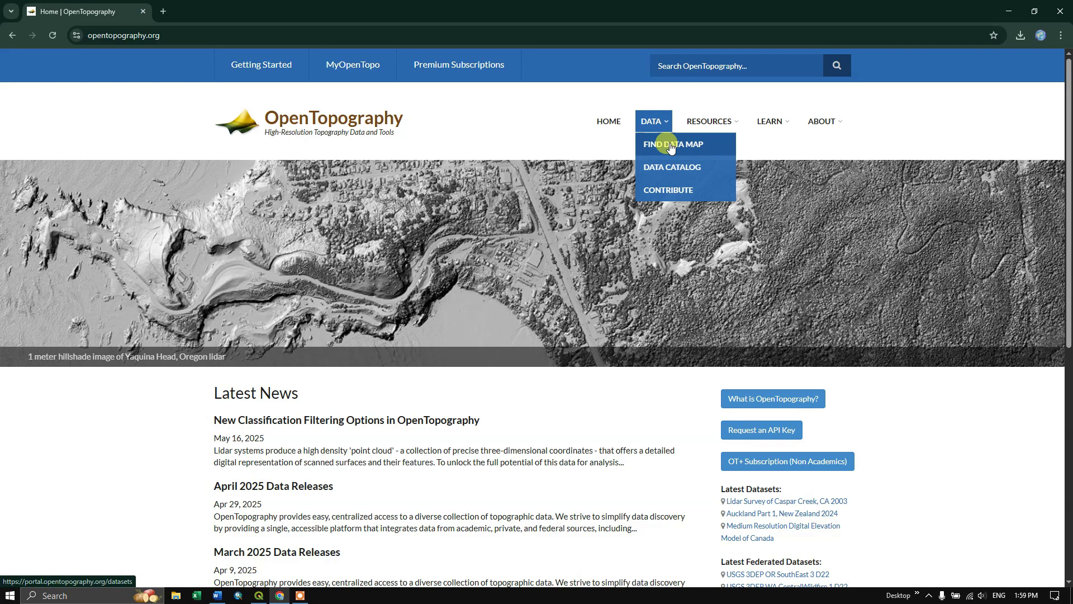
mouse_move(705, 126)
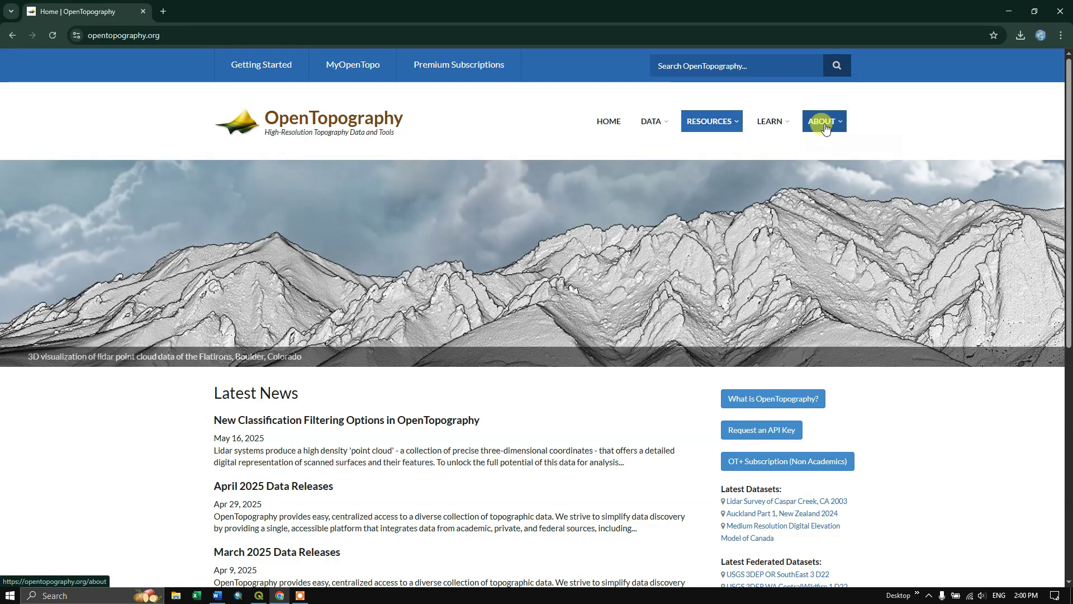
mouse_move(825, 127)
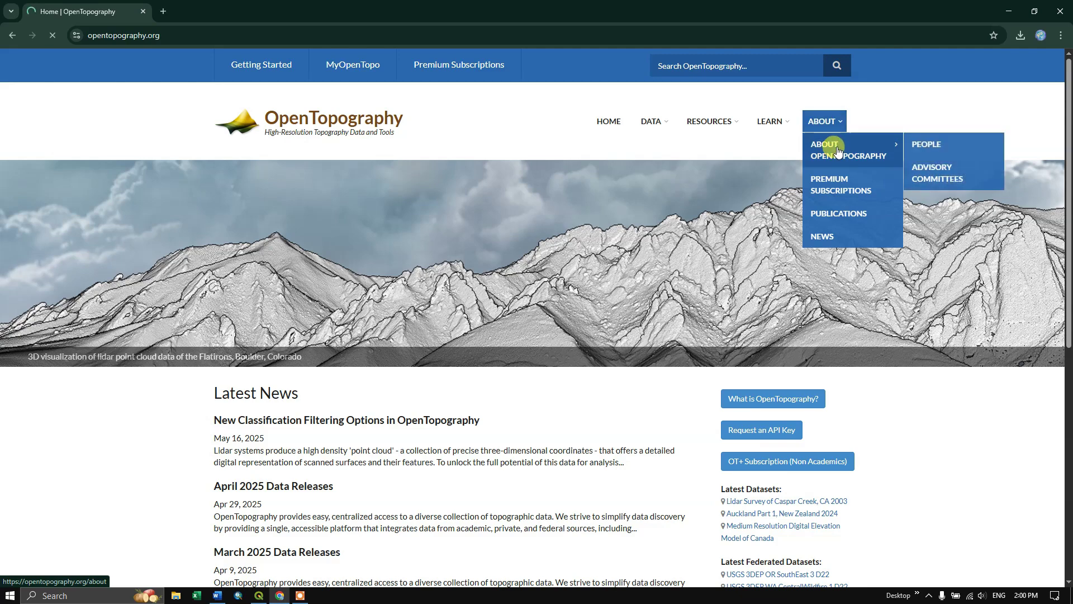
left_click(837, 152)
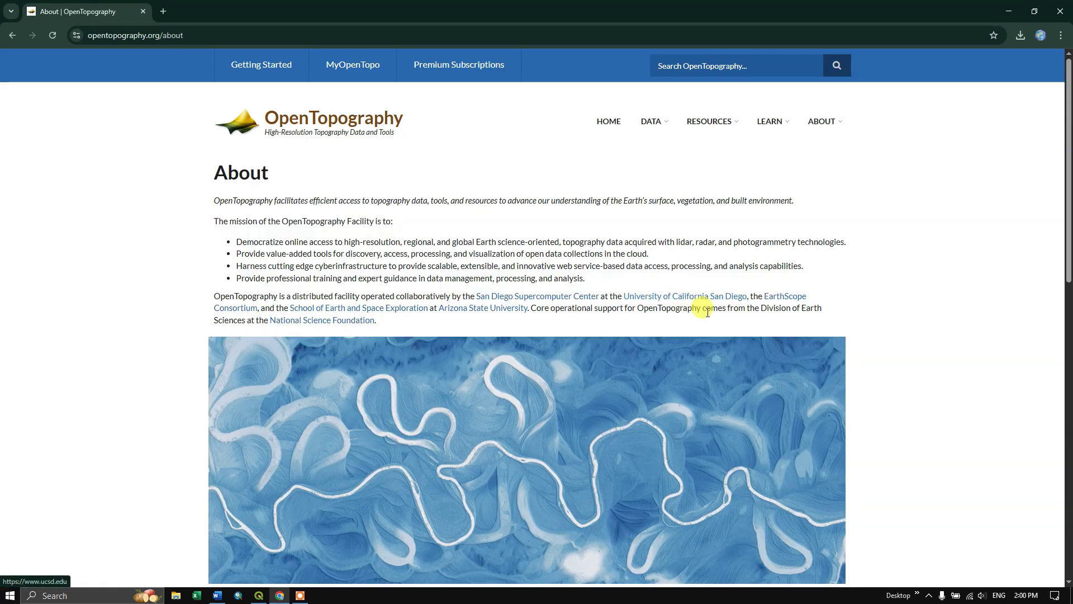
scroll(704, 311, "down", 3)
scroll(706, 312, "down", 2)
scroll(706, 312, "up", 5)
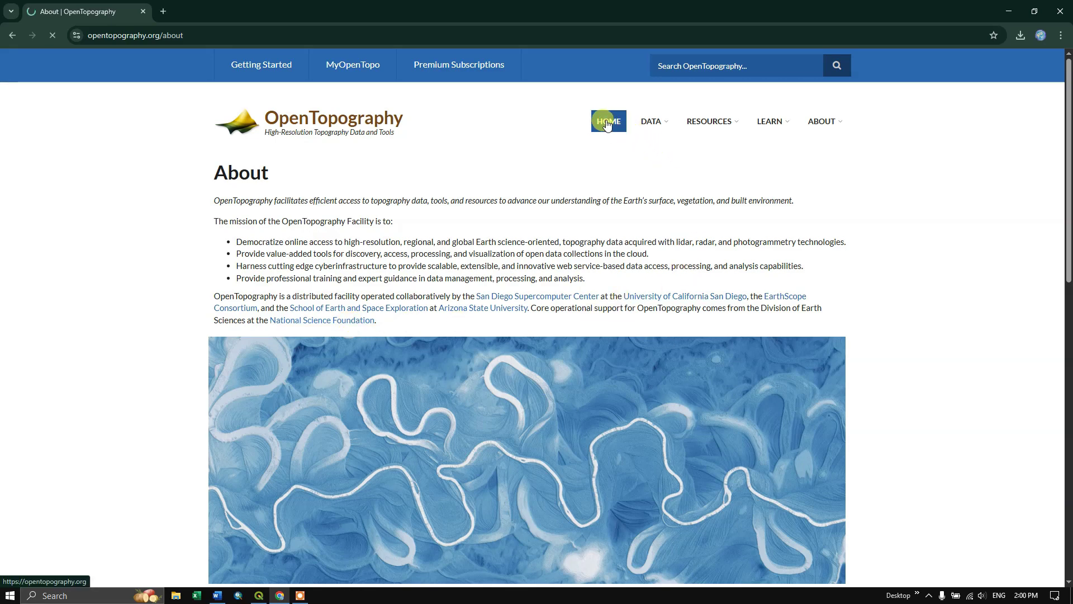
scroll(807, 389, "down", 2)
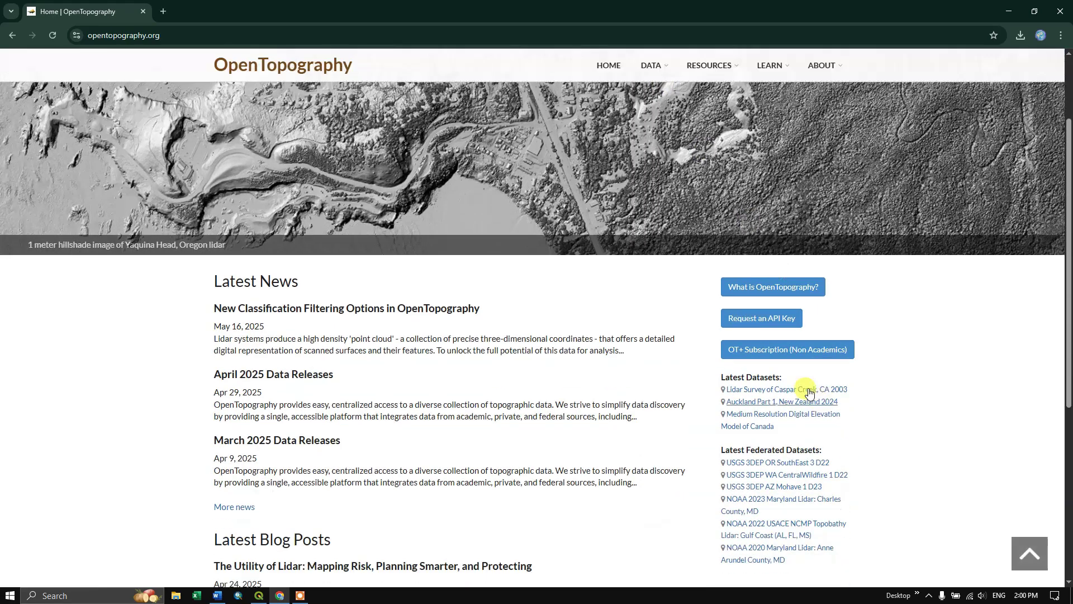
Step: Play the 'What is OpenTopography?' video maximized and pause it at 0:21 of 3:05
left_click(766, 289)
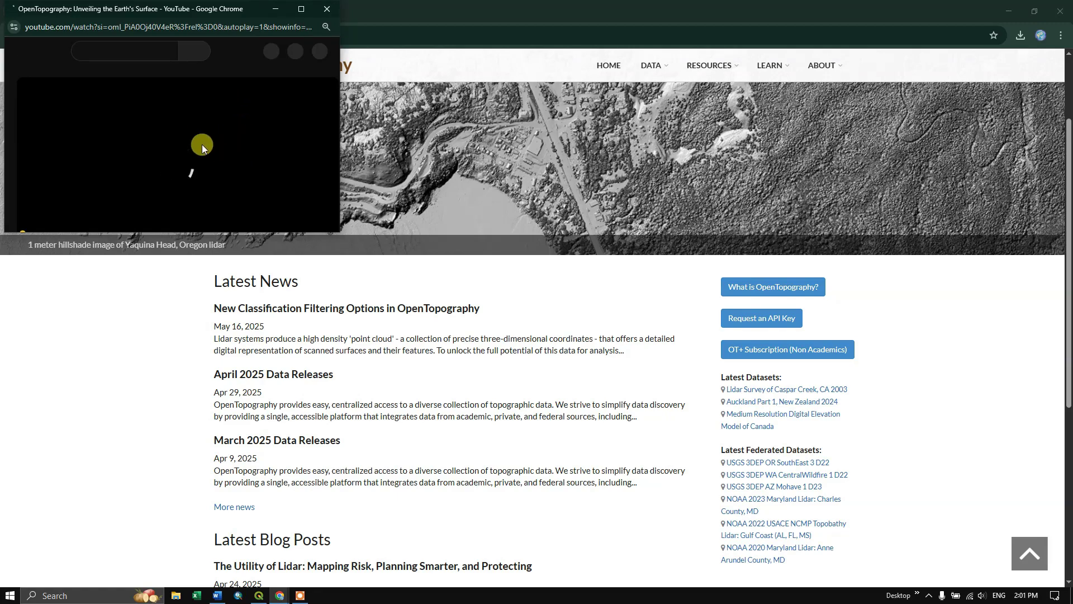
key("super+Up")
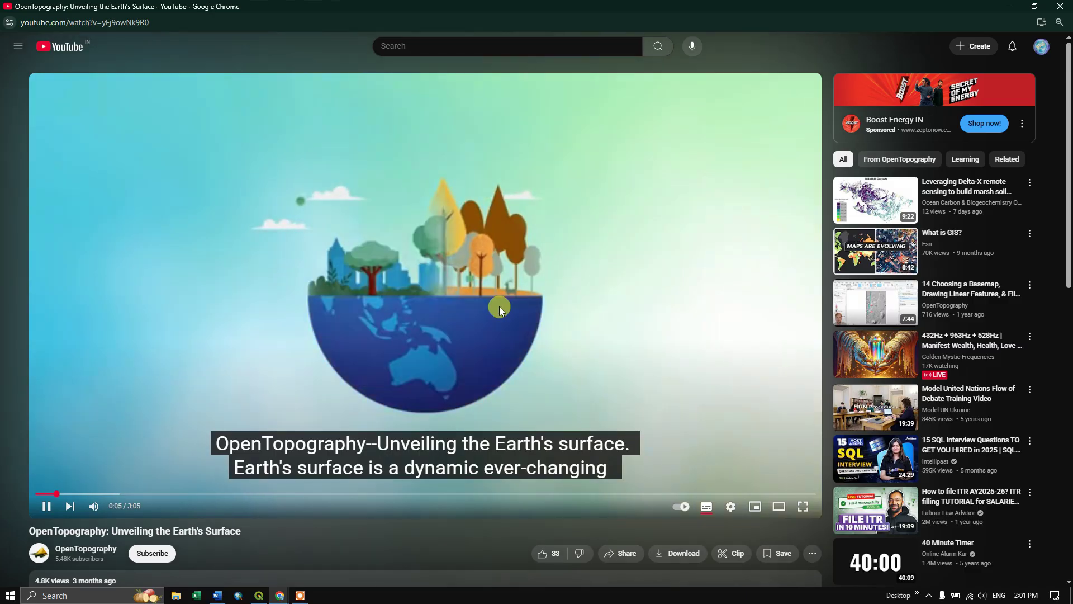
scroll(428, 337, "down", 1)
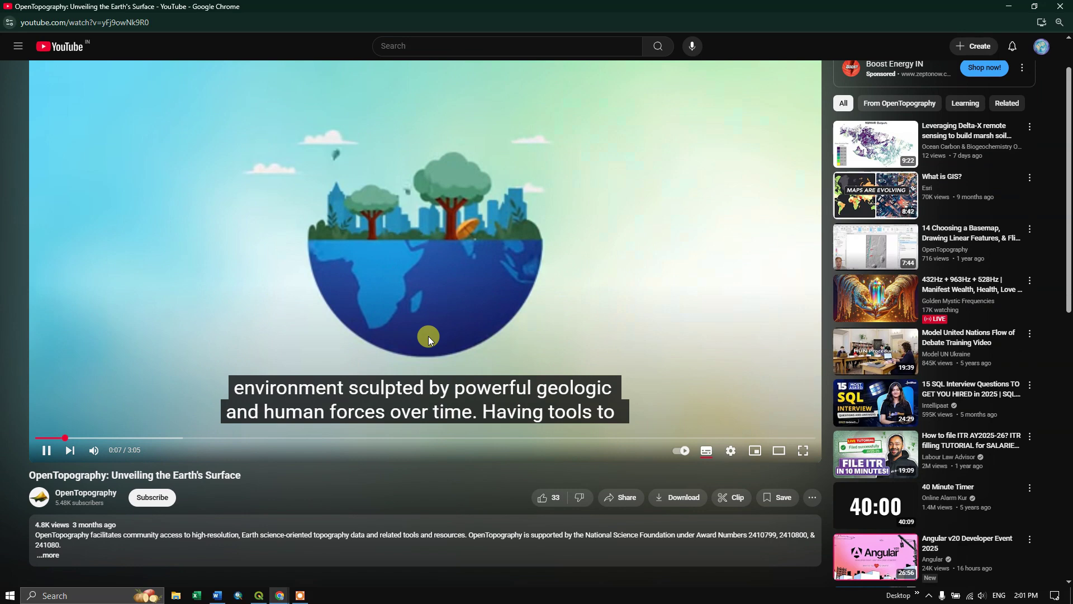
scroll(488, 343, "up", 1)
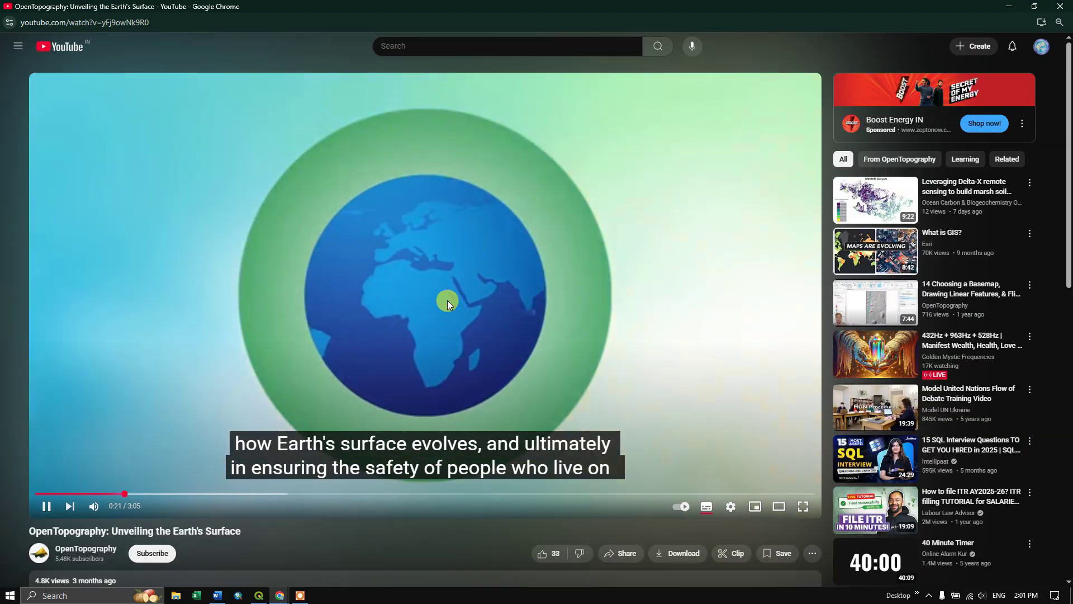
left_click(447, 302)
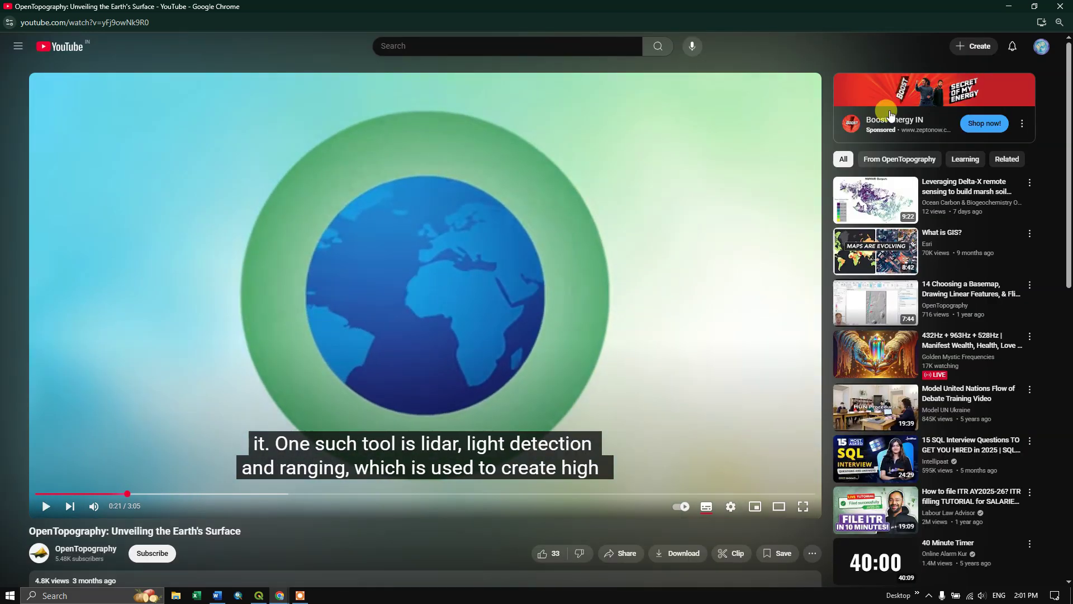
Step: Request an API key by creating a new Educational account, accepting terms and submitting the form
left_click(1007, 7)
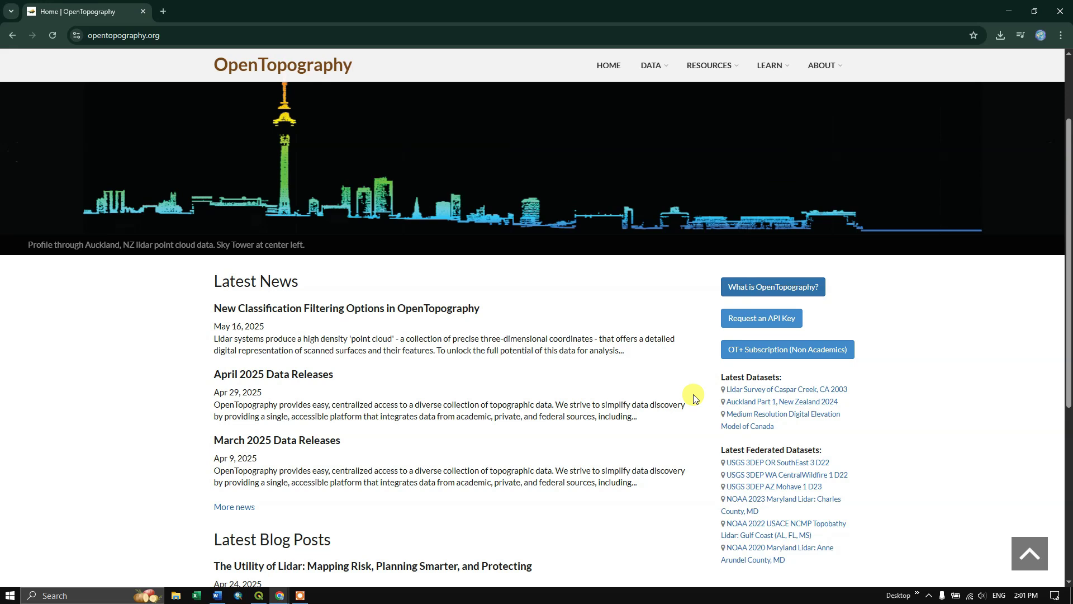
scroll(653, 355, "down", 1)
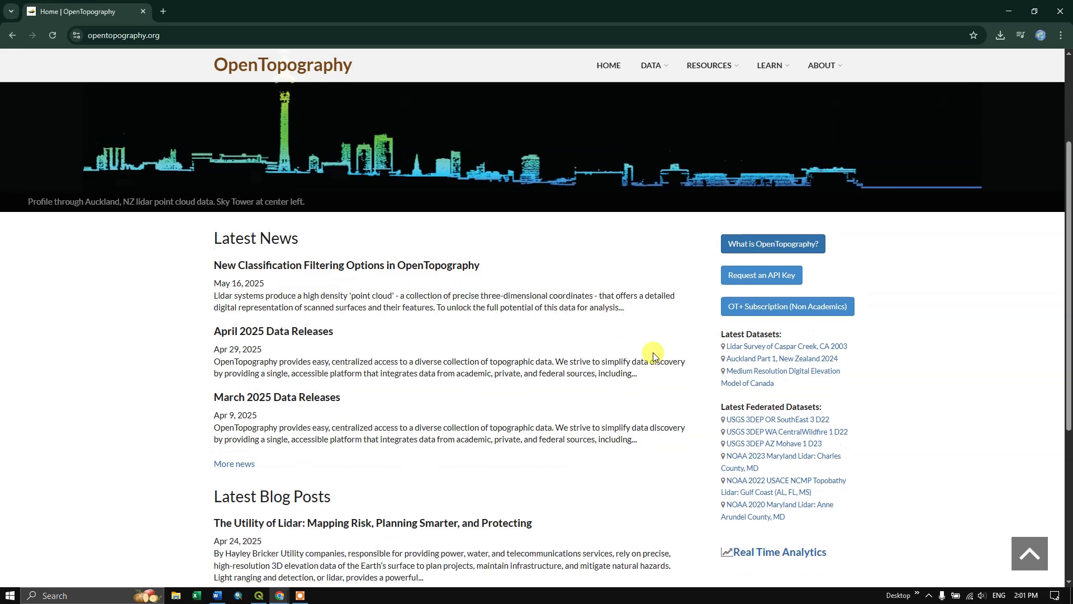
scroll(653, 354, "up", 2)
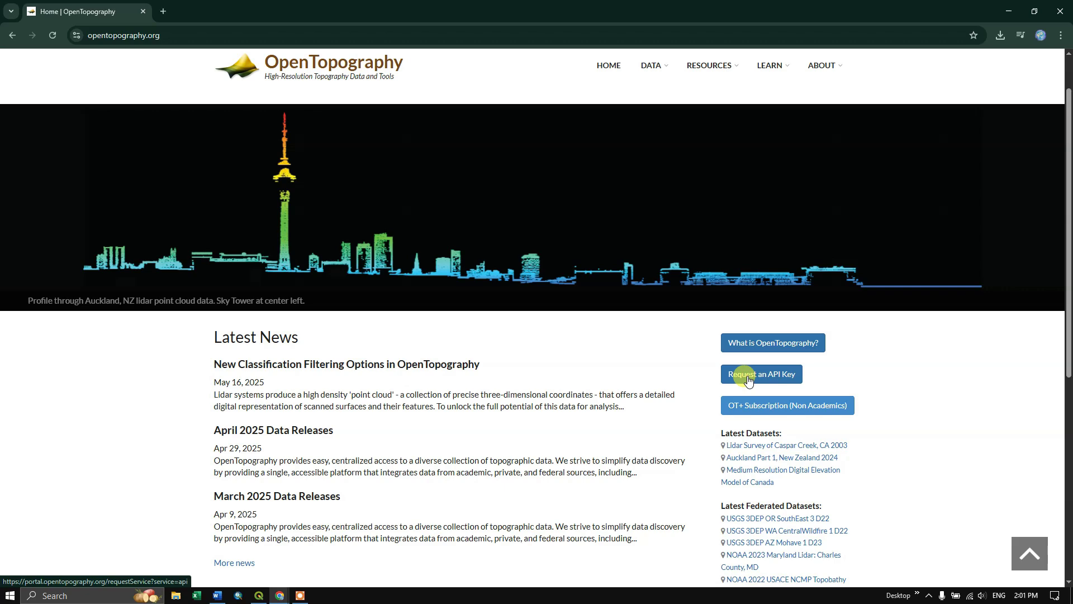
scroll(758, 374, "up", 1)
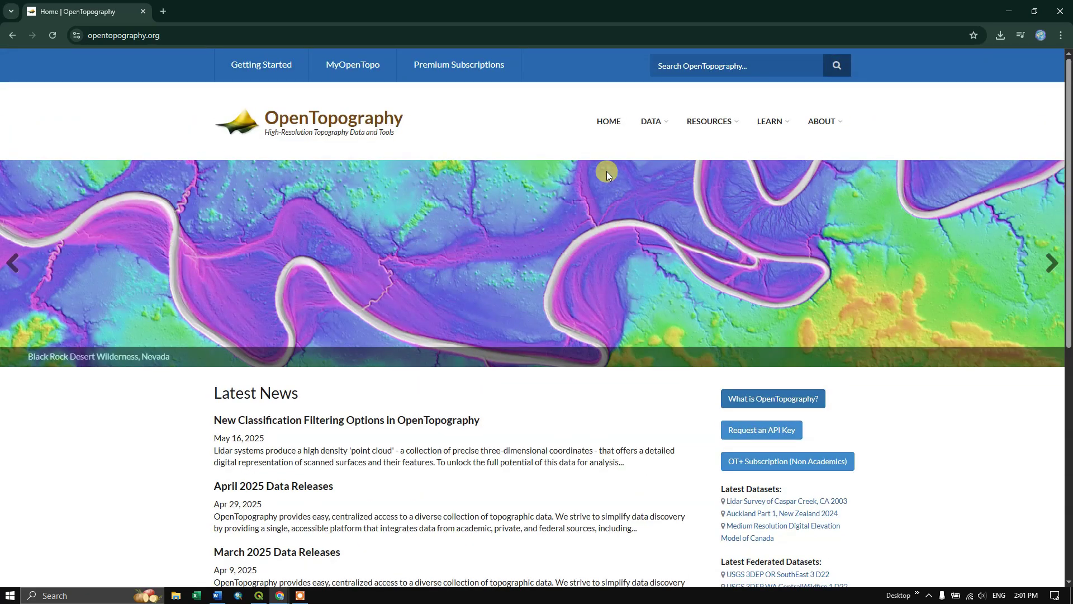
scroll(774, 399, "down", 1)
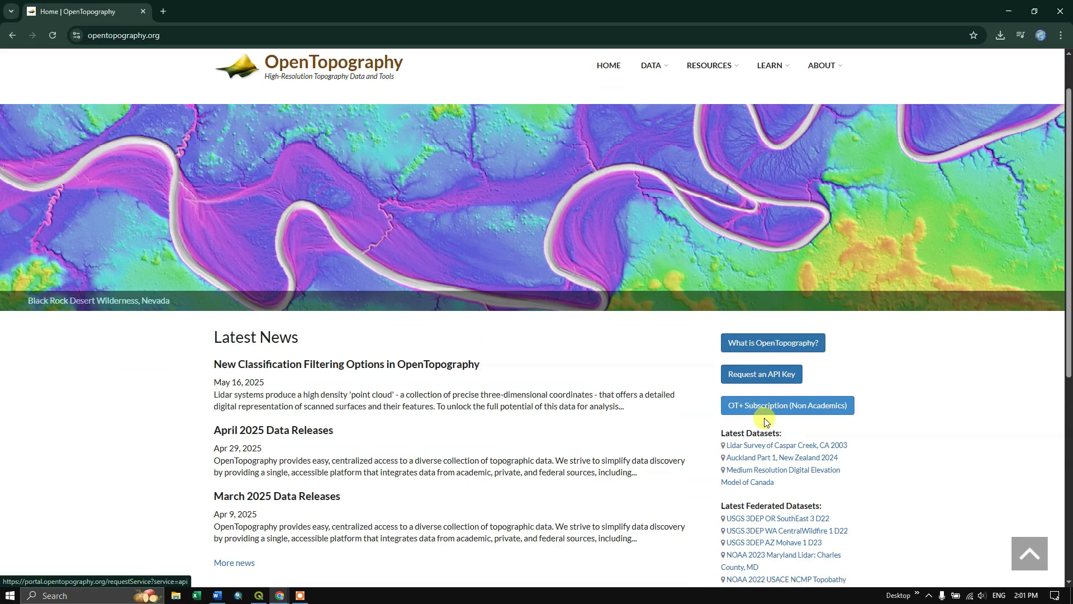
left_click(772, 379)
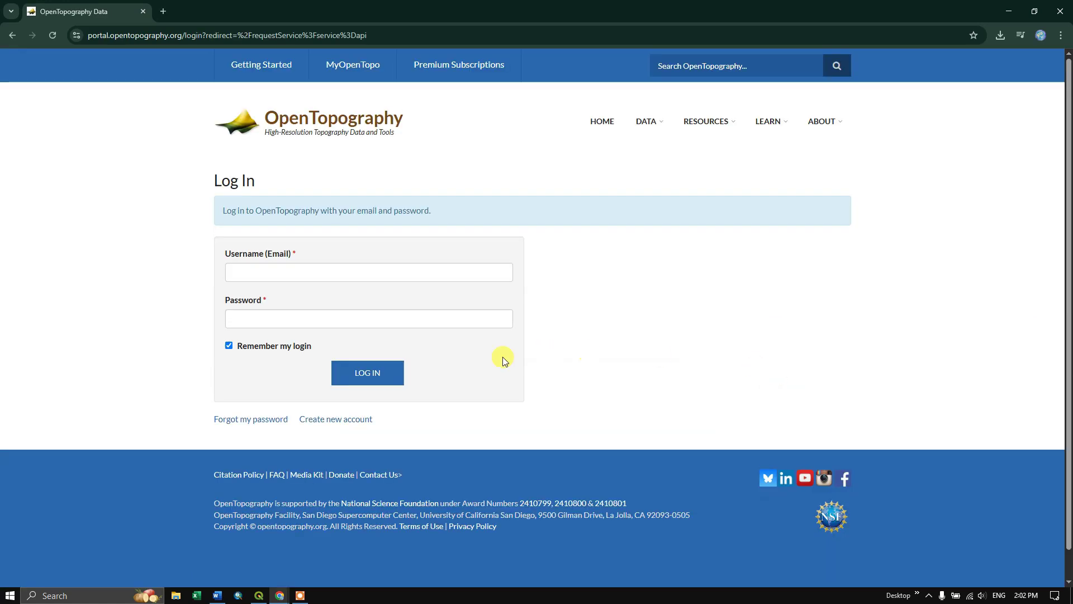
left_click(347, 424)
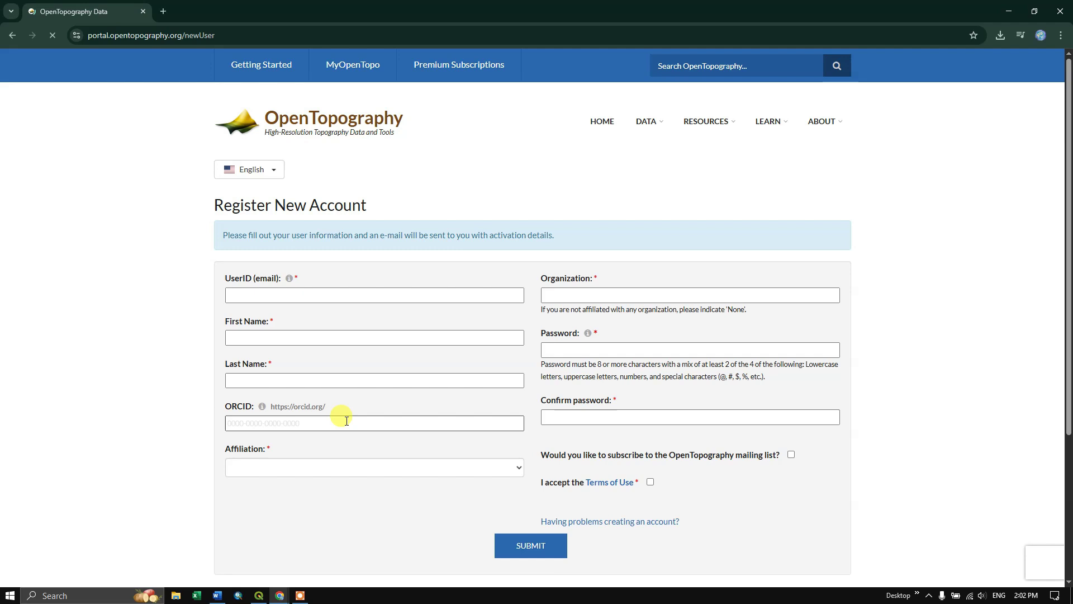
left_click(313, 337)
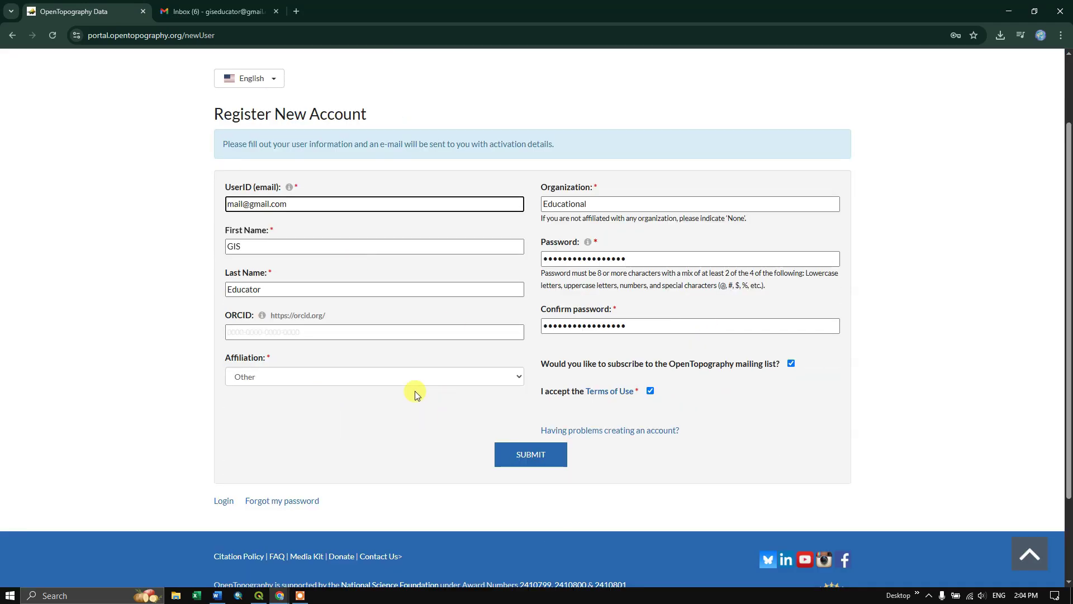
left_click(541, 458)
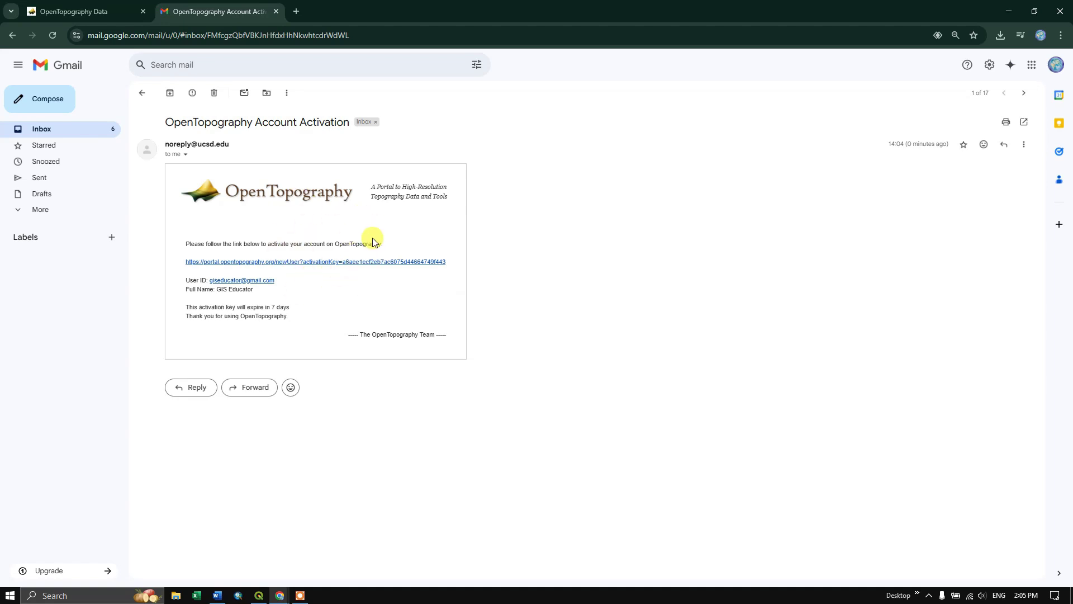
Step: Follow the e-mail's activation link and log in with the saved username and password
left_click(352, 264)
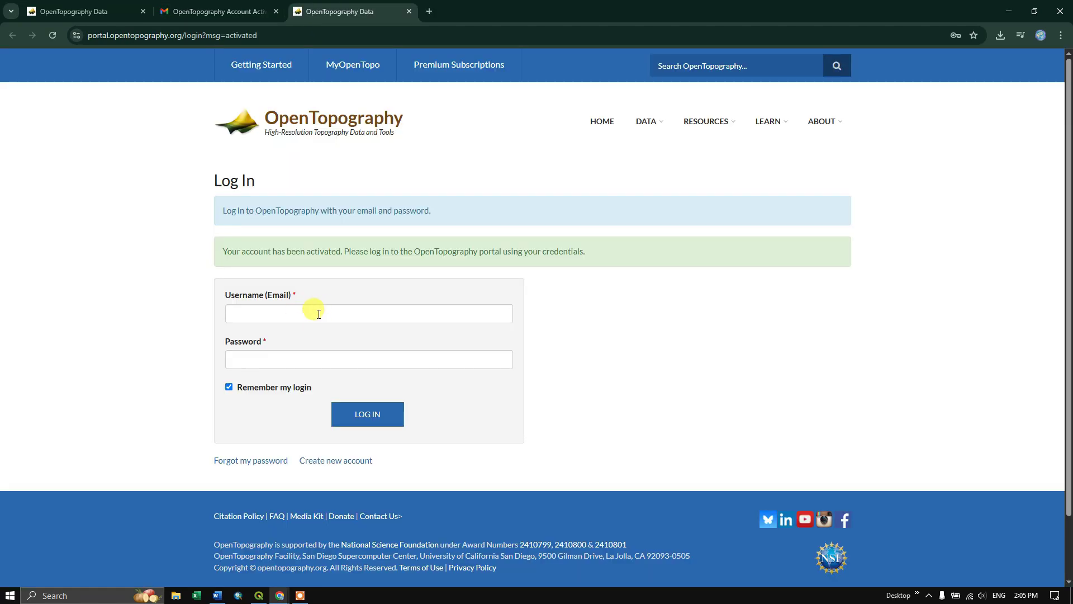
left_click(315, 315)
left_click(344, 342)
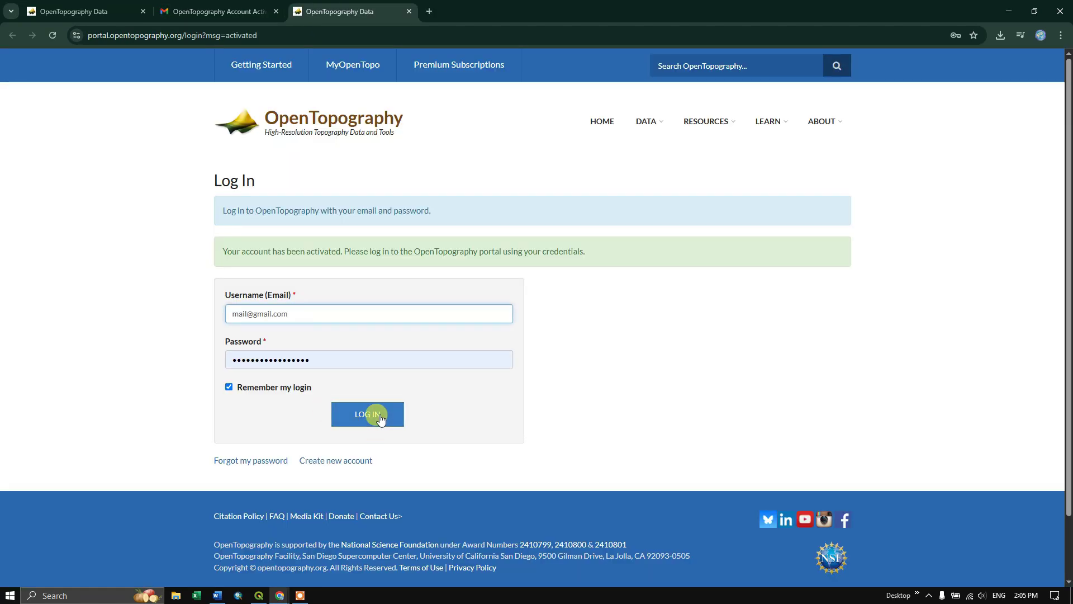
left_click(373, 418)
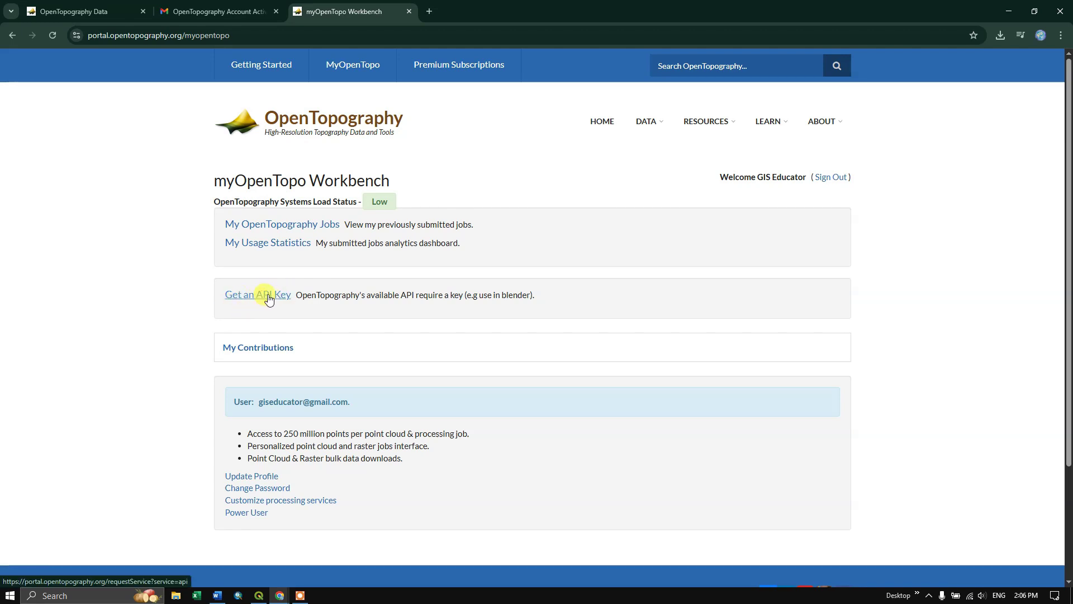
Step: Generate a new API key on the Get an API Key page, select it, and return to QGIS
left_click(267, 294)
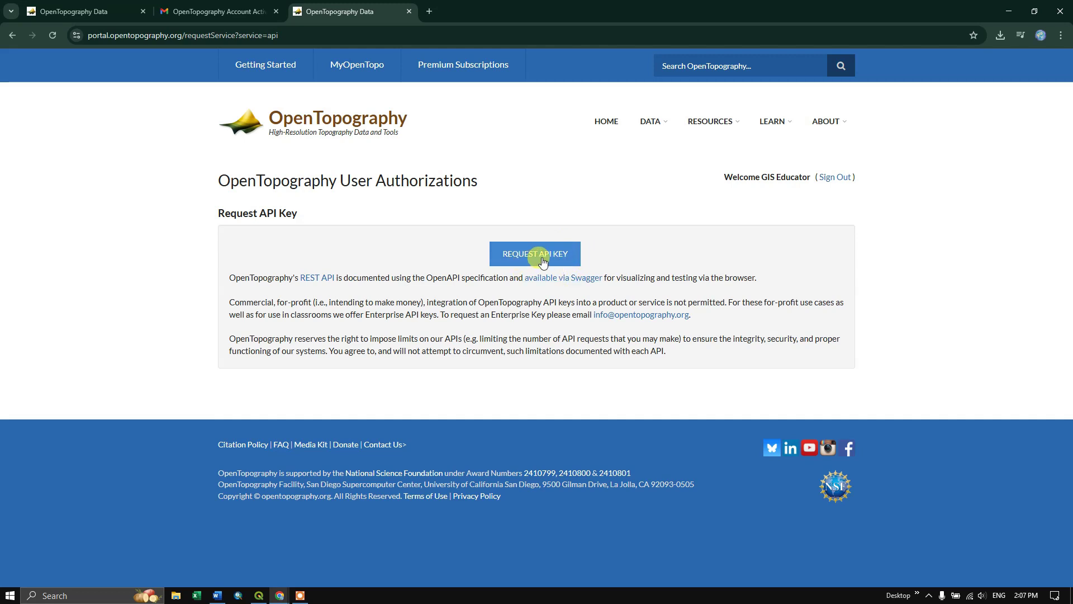
left_click(544, 255)
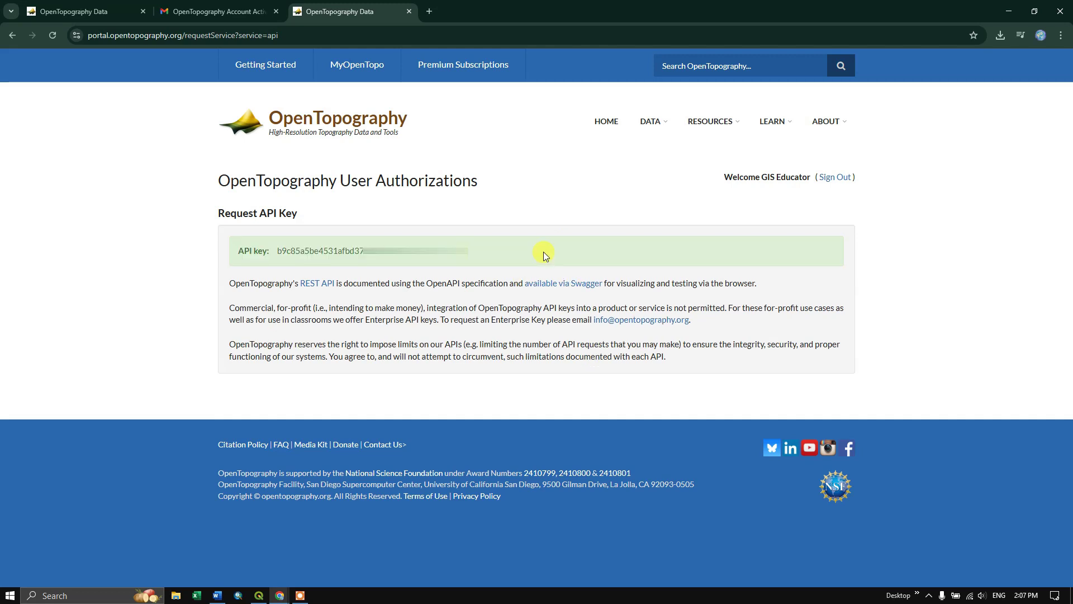
left_click_drag(278, 251, 468, 251)
left_click(258, 596)
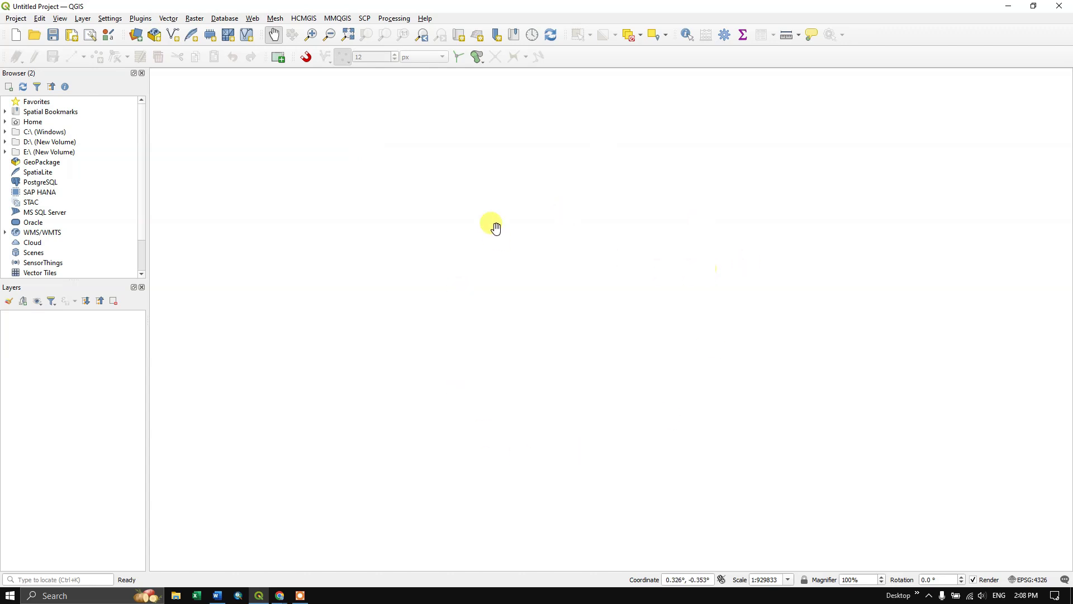
Step: Expand XYZ Tiles in the Browser and drag Google Satellite Hybrid onto the map canvas
scroll(63, 266, "down", 1)
scroll(63, 265, "down", 1)
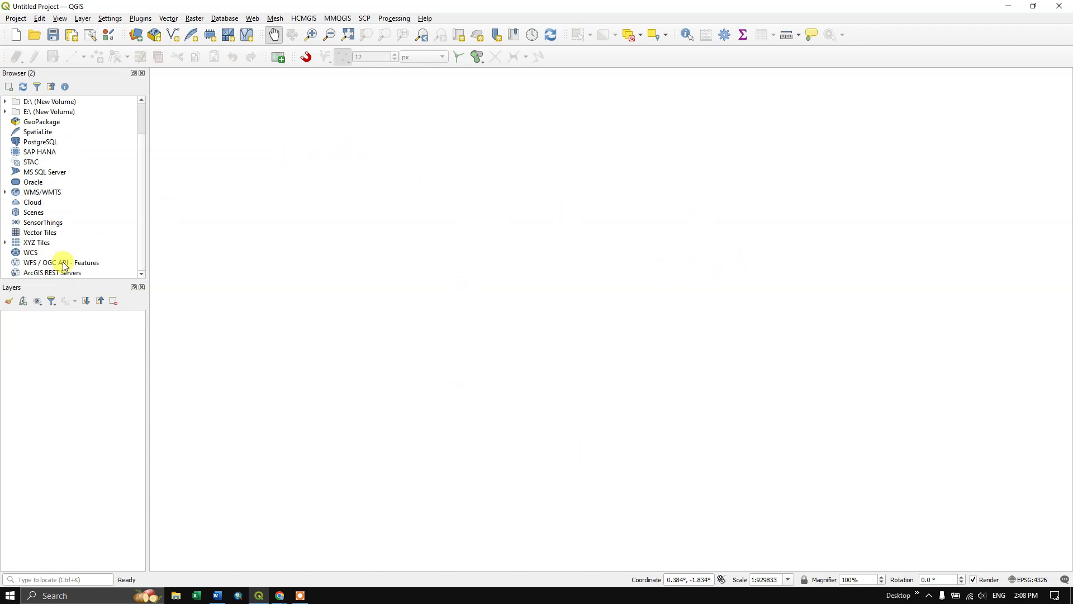
left_click(5, 243)
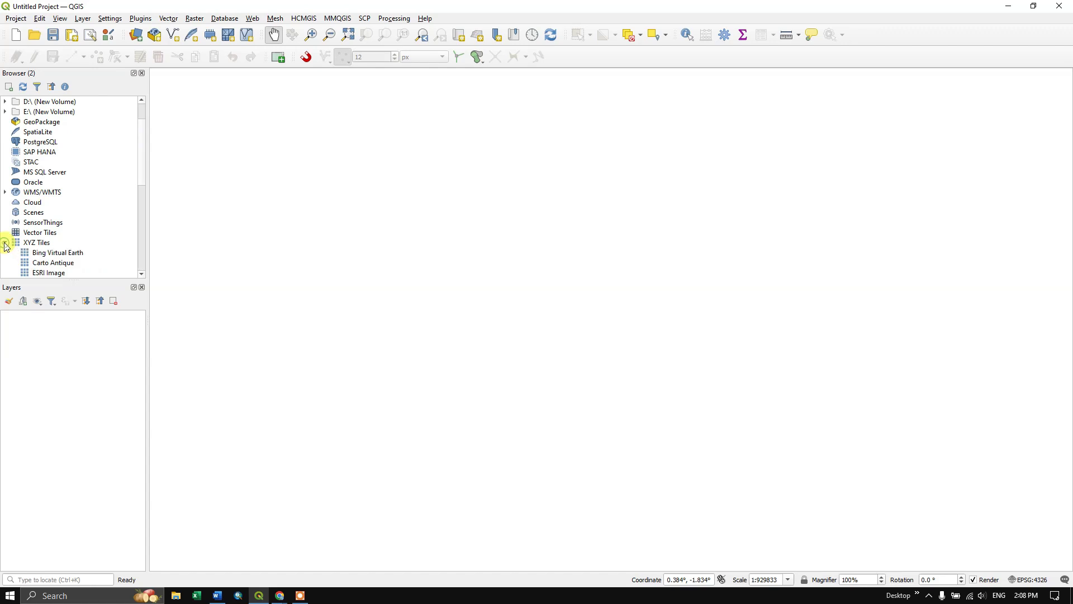
left_click(5, 243)
left_click(5, 243)
scroll(21, 244, "down", 4)
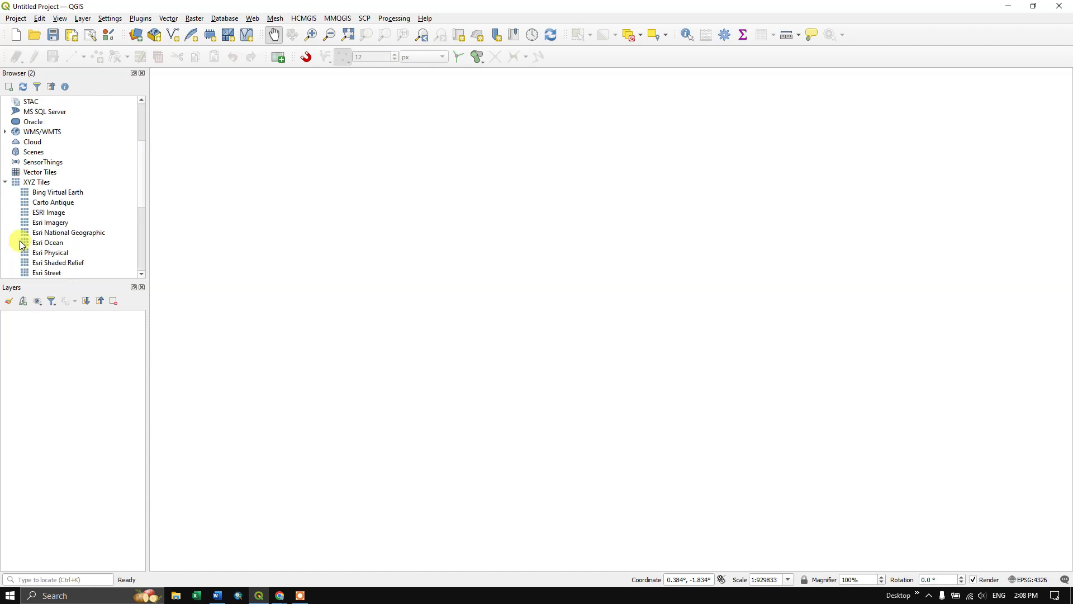
scroll(27, 244, "down", 1)
left_click(55, 234)
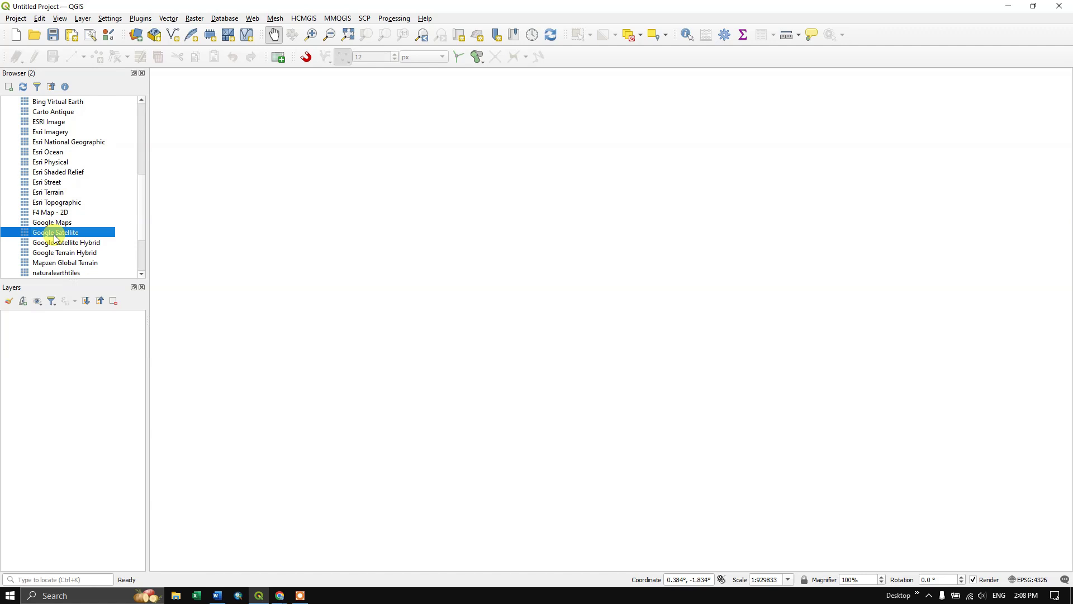
left_click_drag(53, 246, 478, 269)
Step: Zoom and pan the satellite basemap onto Coimbatore, spanning Tamil Nadu and Kerala
scroll(661, 303, "up", 3)
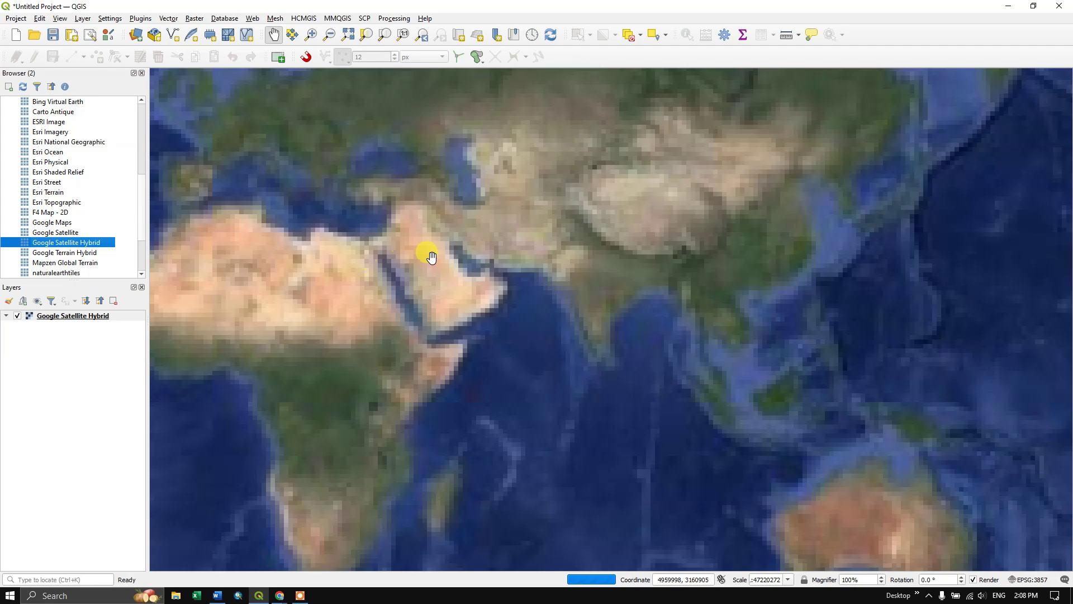
scroll(599, 311, "up", 1)
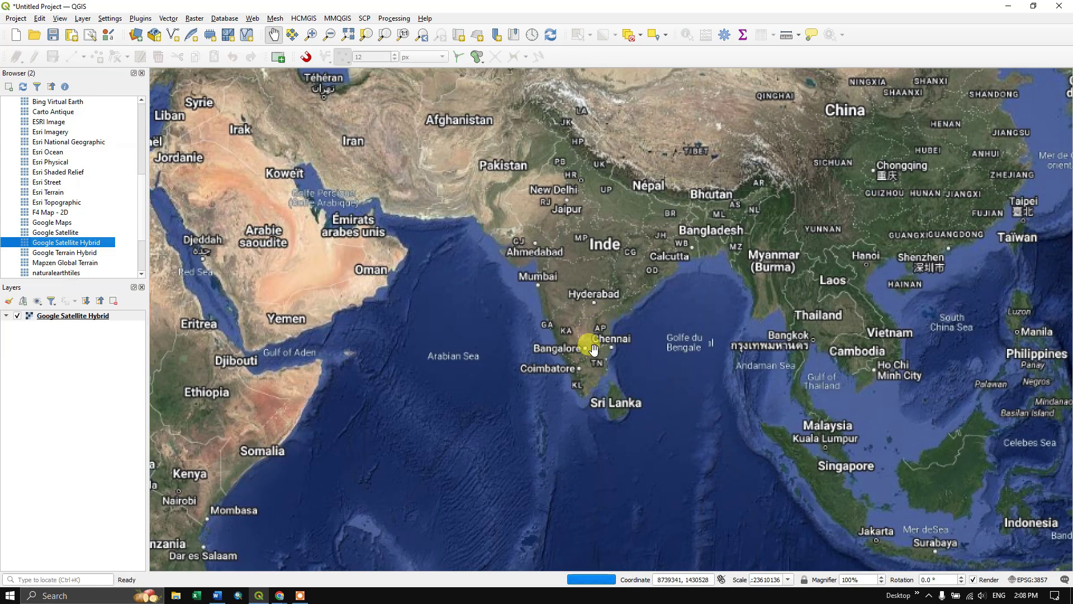
scroll(575, 360, "up", 3)
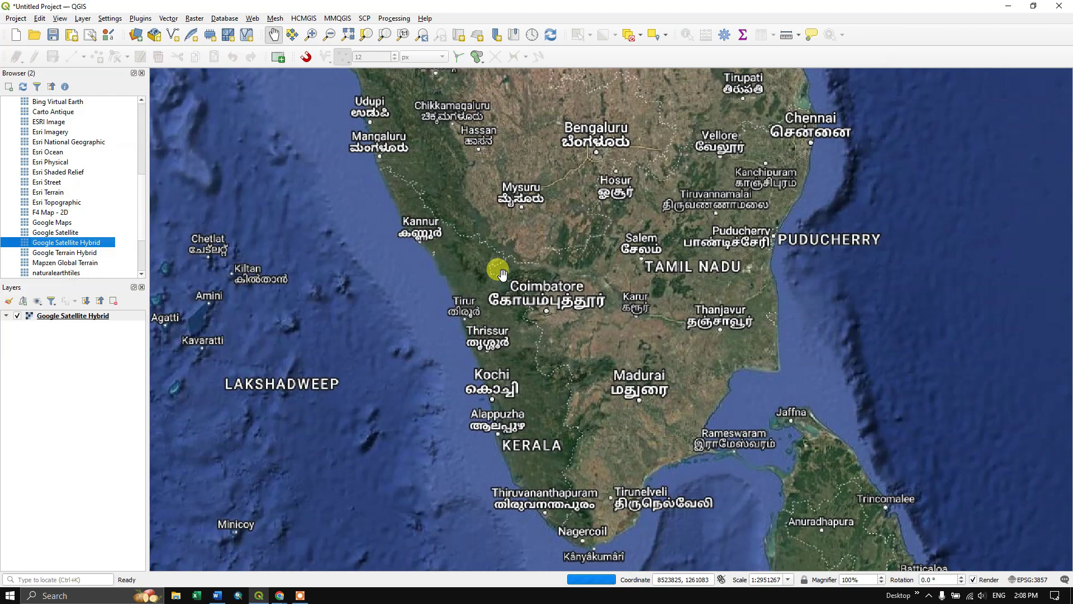
scroll(543, 340, "up", 1)
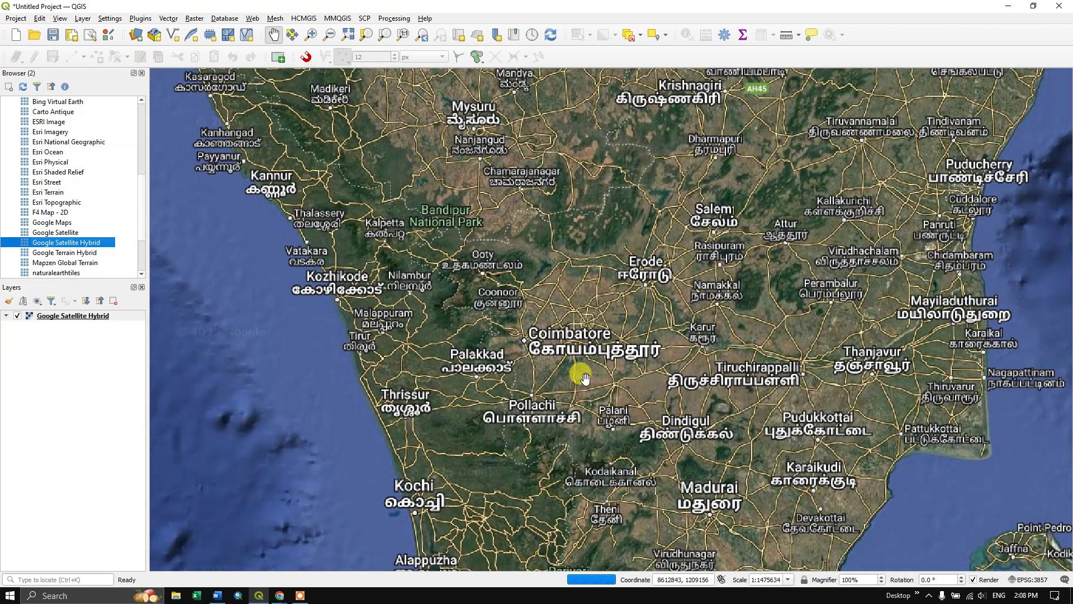
scroll(575, 366, "up", 2)
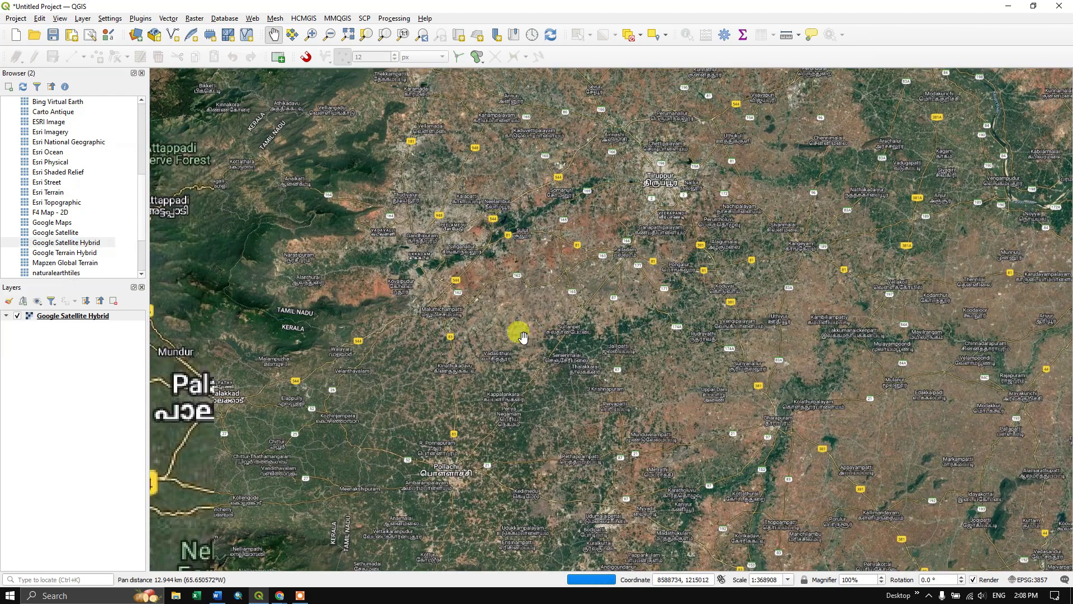
left_click_drag(510, 329, 557, 344)
scroll(557, 343, "down", 1)
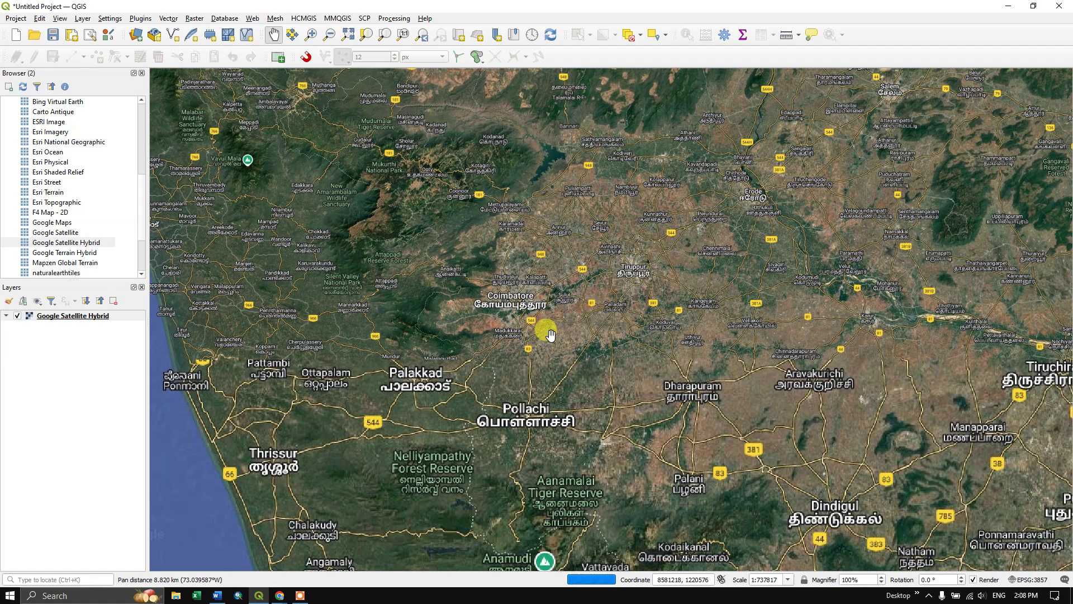
left_click_drag(508, 307, 527, 341)
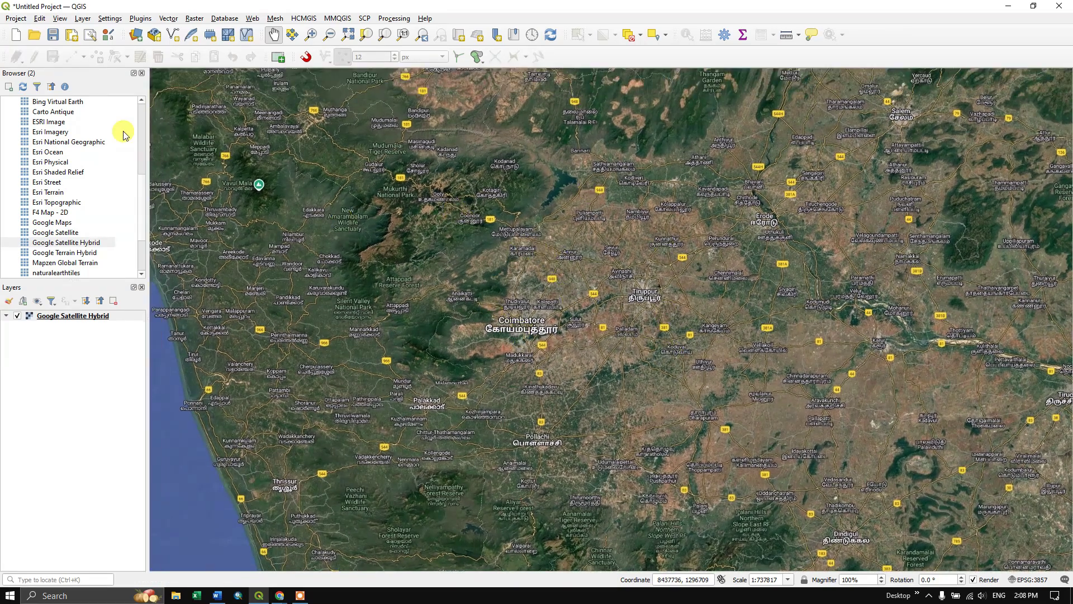
Step: Launch the OpenTopography DEM Downloader from the Raster menu and select SRTM 30m as the DEM
left_click(195, 18)
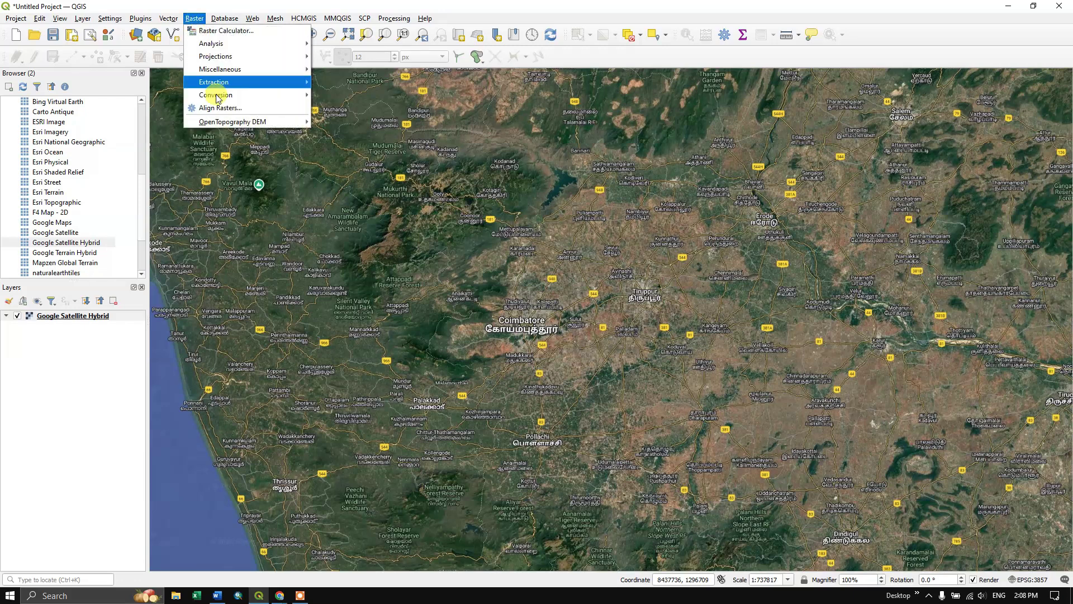
mouse_move(224, 124)
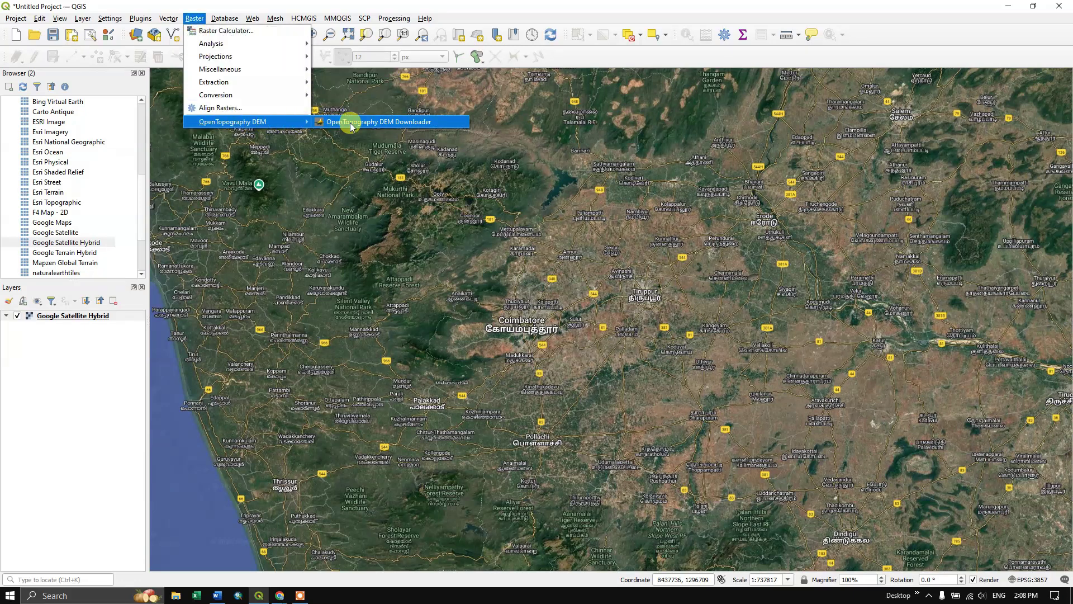
left_click(369, 123)
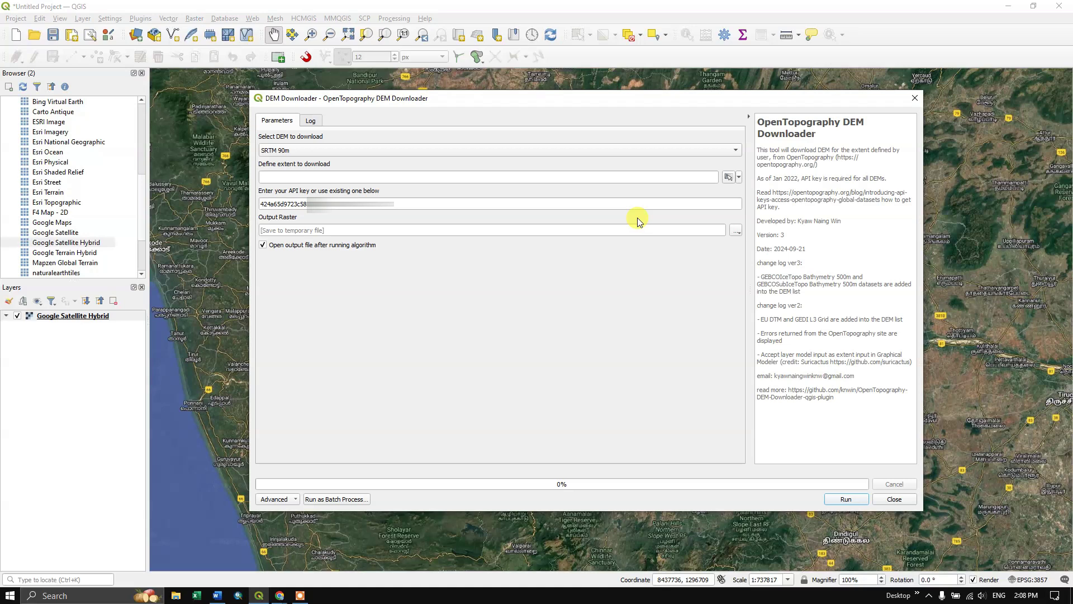
left_click(307, 151)
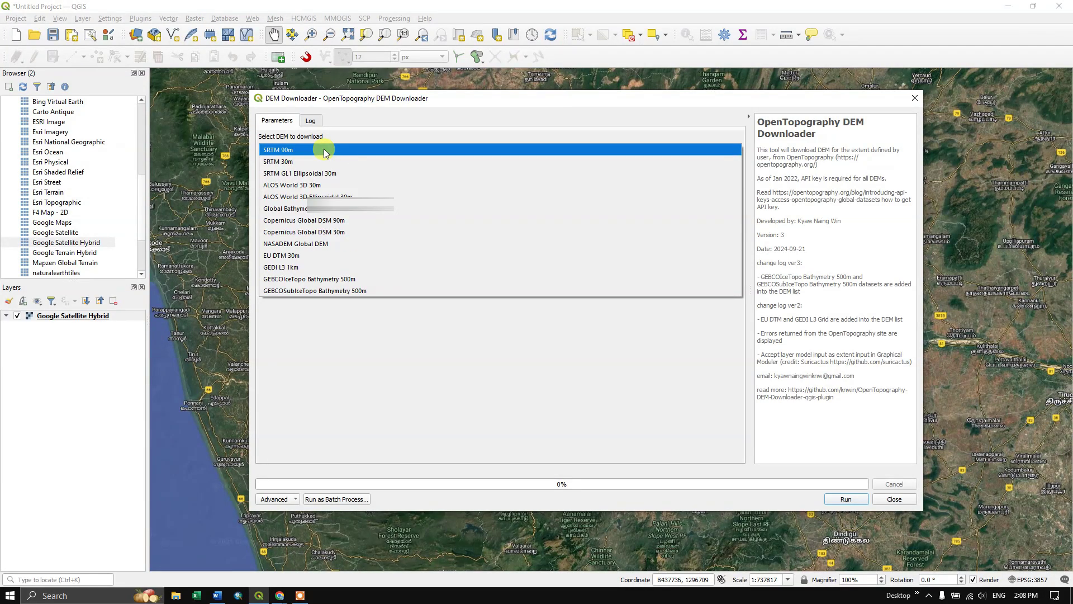
left_click(291, 163)
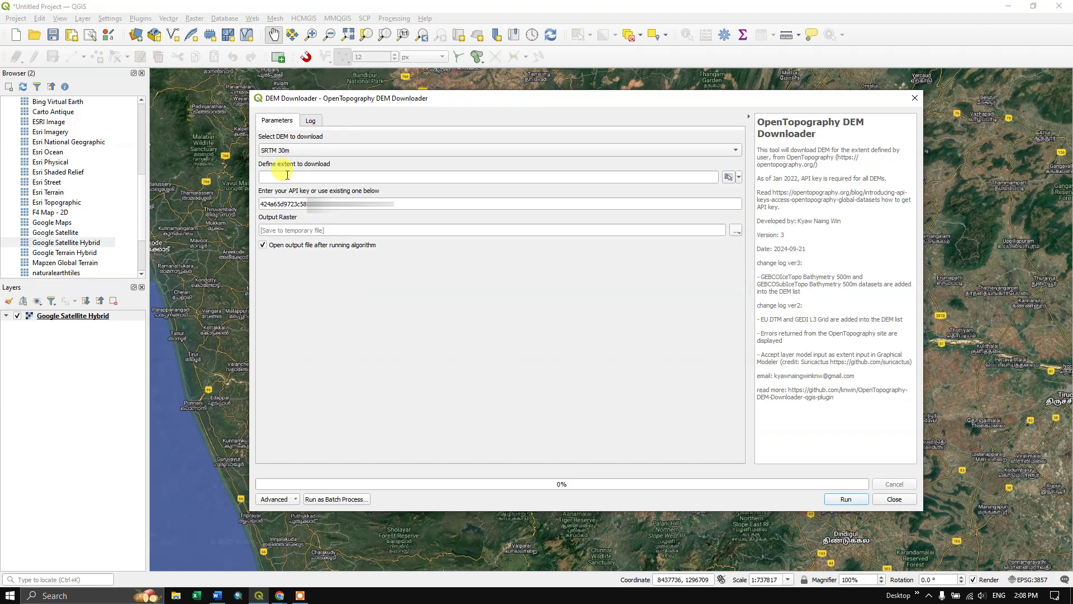
left_click(739, 178)
Step: Draw the download extent rectangle over Coimbatore on the map canvas (EPSG:3857)
mouse_move(746, 192)
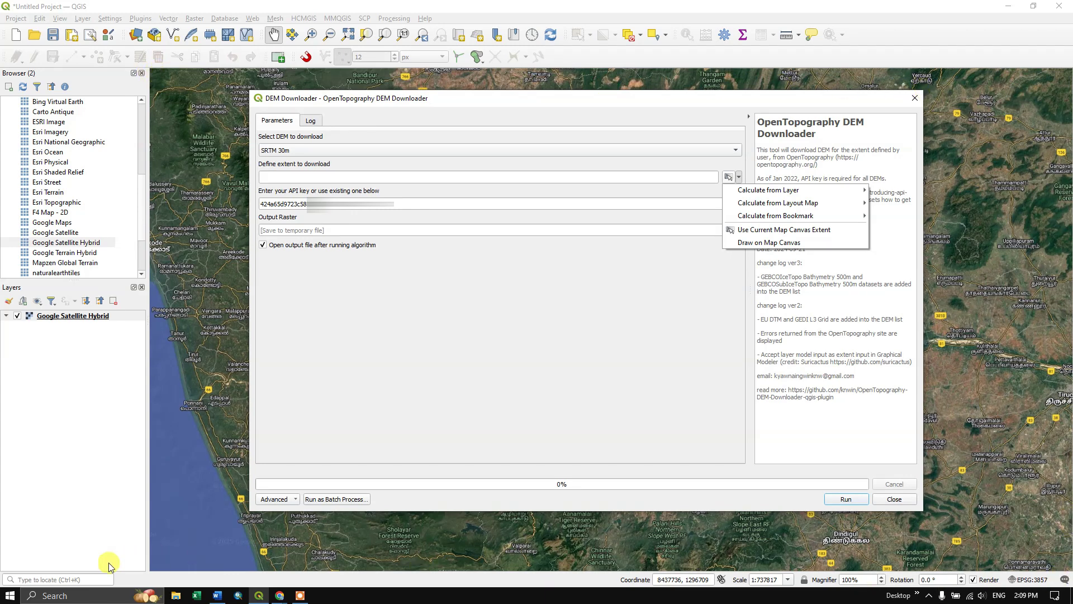
left_click(780, 244)
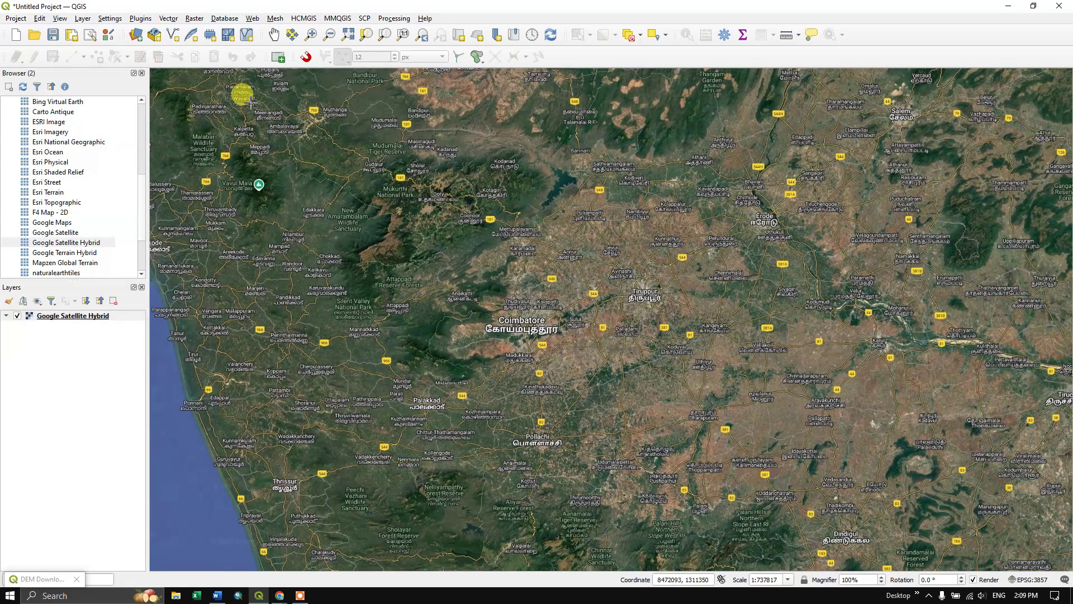
left_click_drag(250, 103, 742, 488)
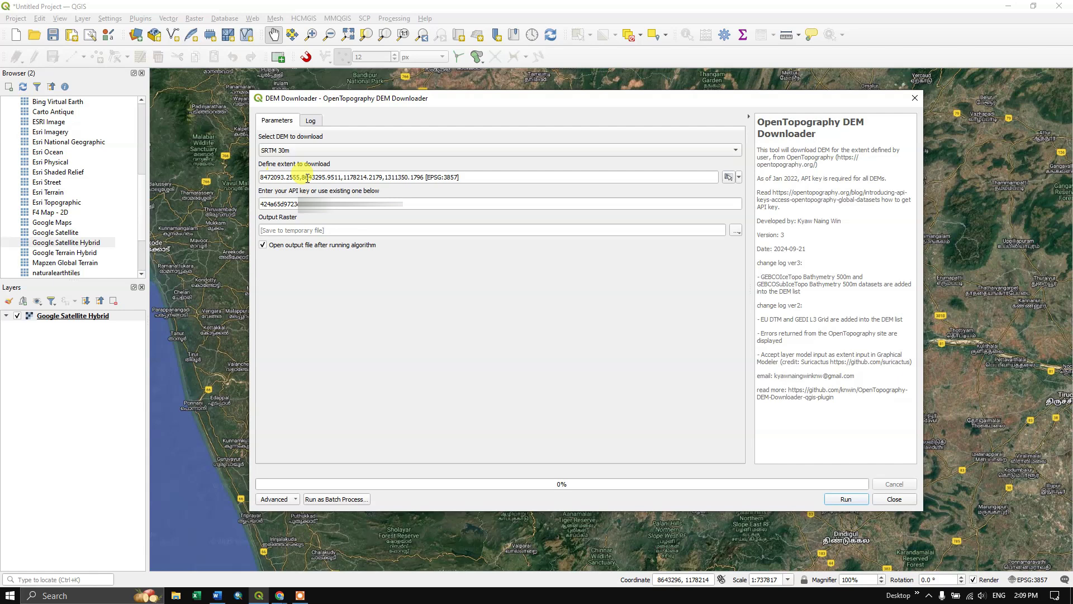
left_click(739, 177)
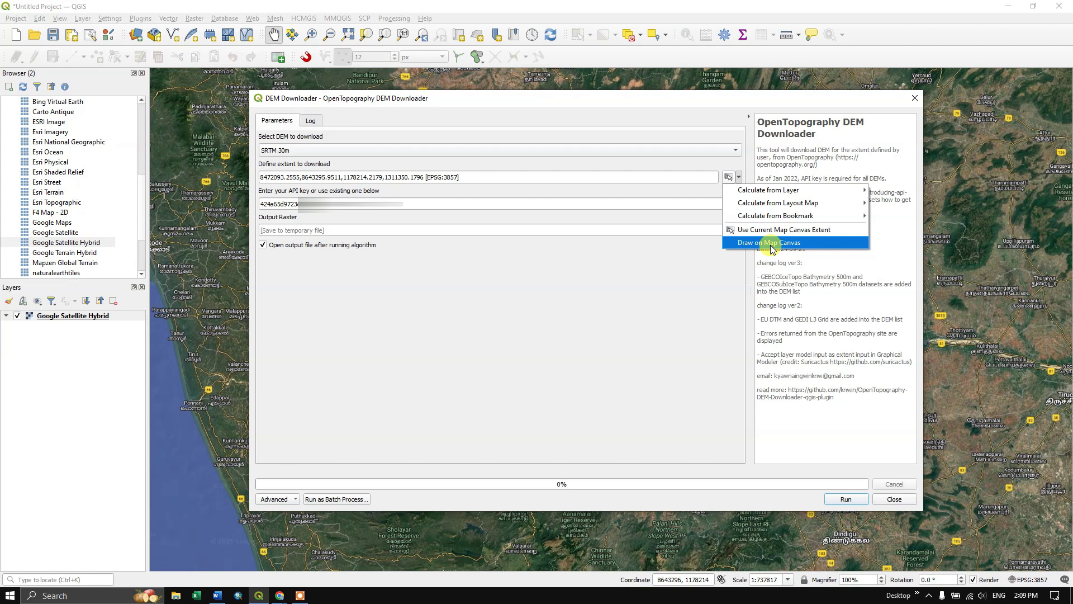
left_click(505, 323)
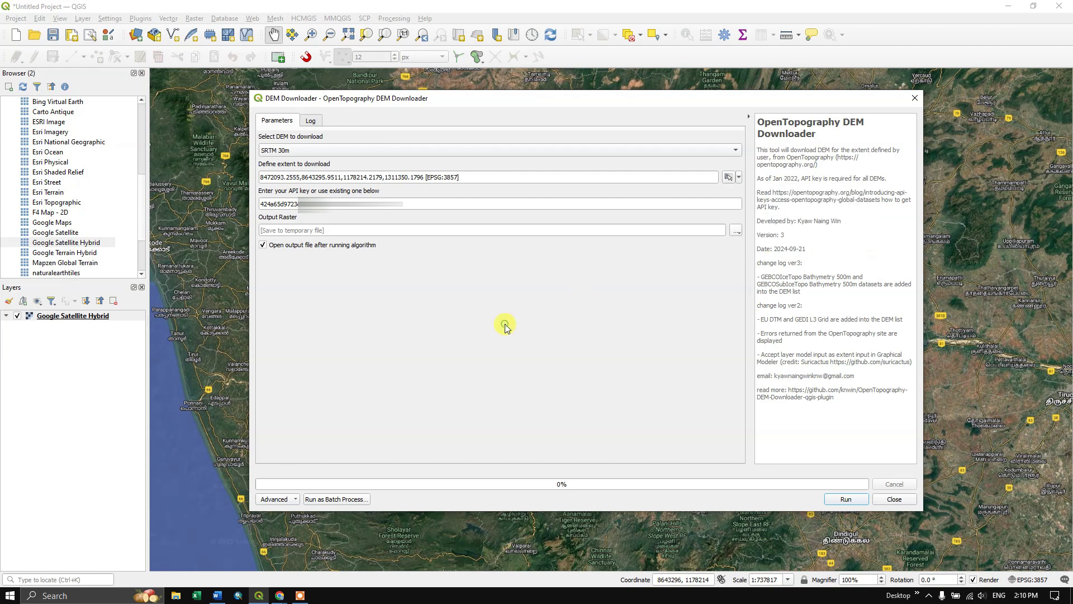
left_click(736, 232)
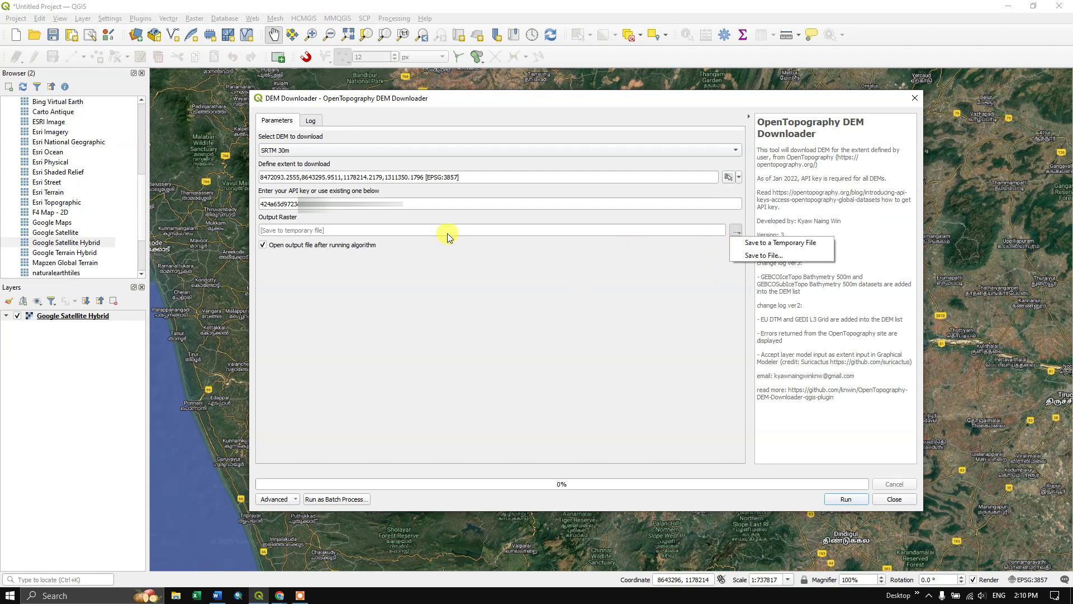
Step: Save the output raster as a TIF file named 'SRTM DEM 30M' in D:/GE
left_click(775, 256)
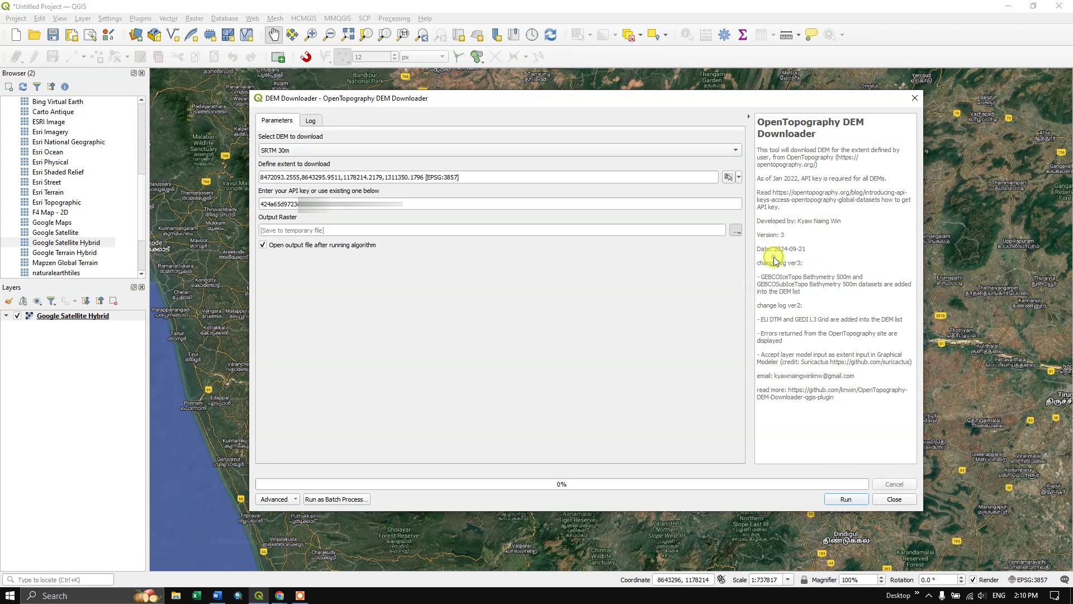
left_click(573, 365)
scroll(525, 266, "up", 2)
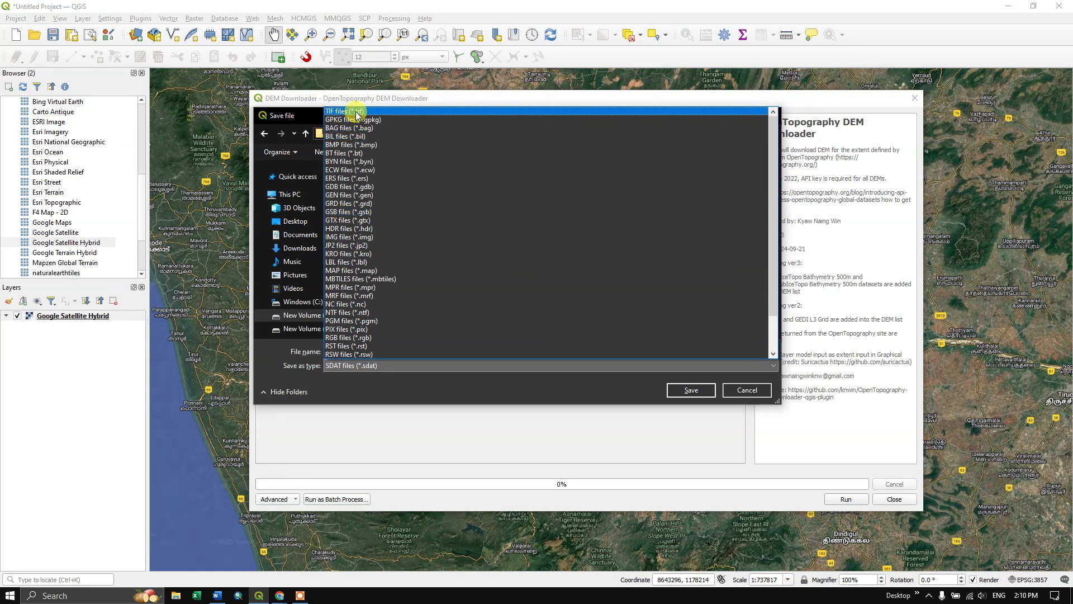
left_click(356, 112)
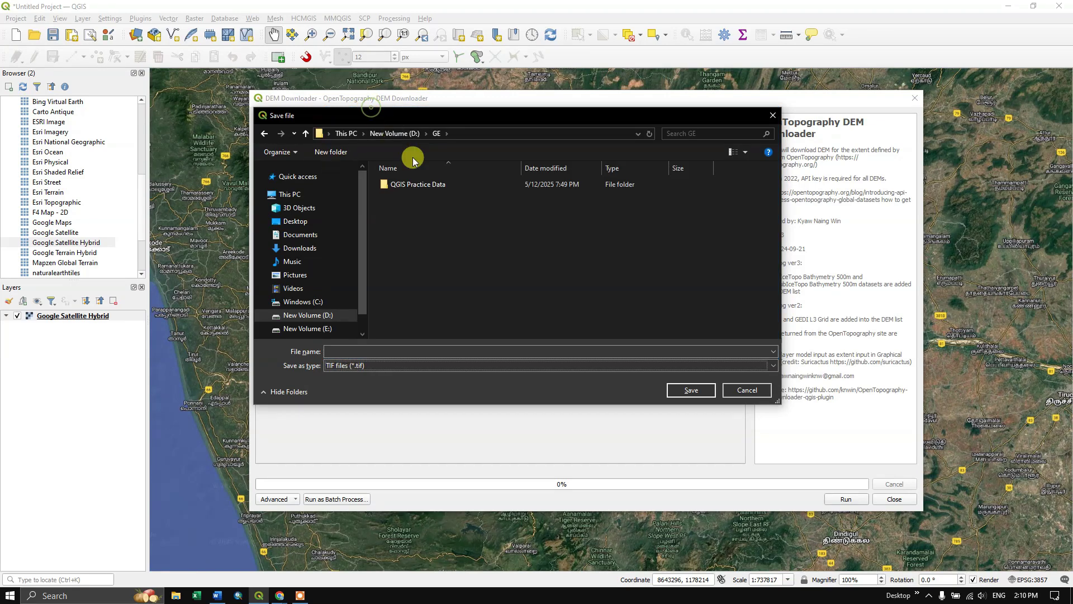
left_click(384, 349)
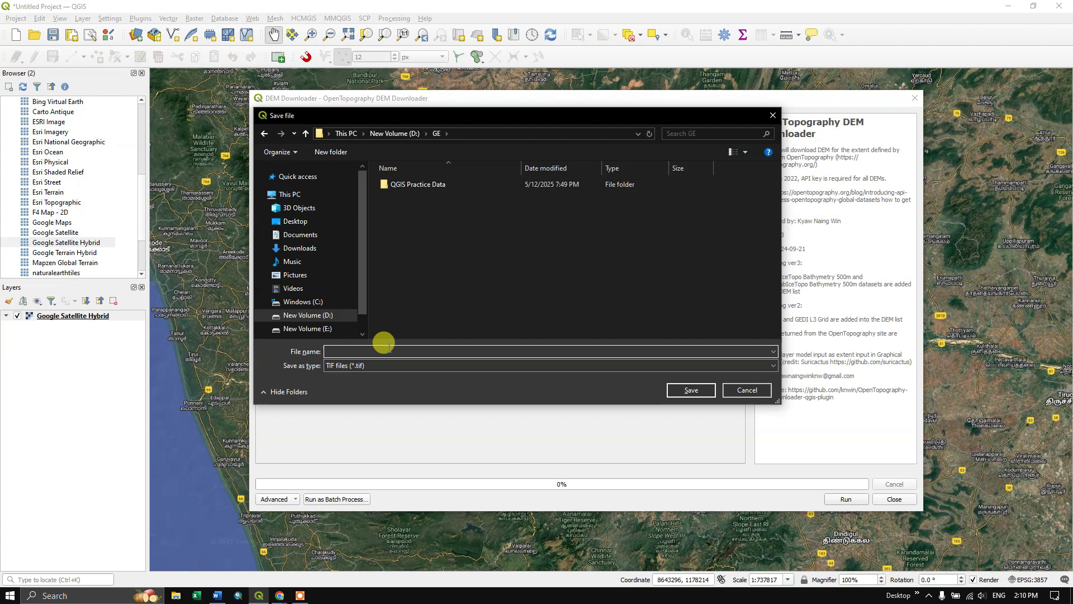
type("SRTM DEM 30")
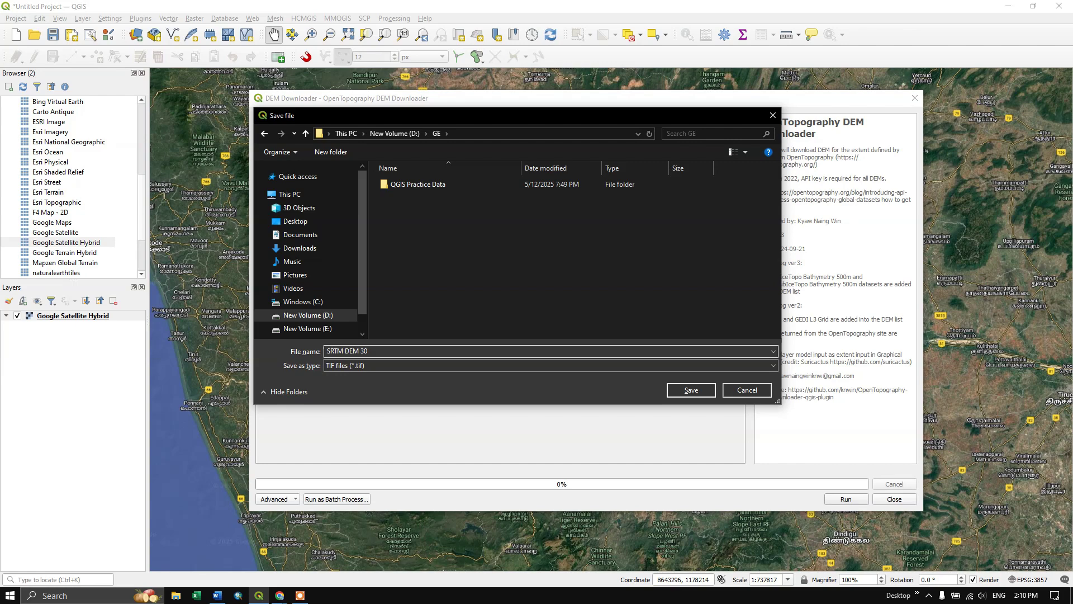
type("M")
left_click(699, 390)
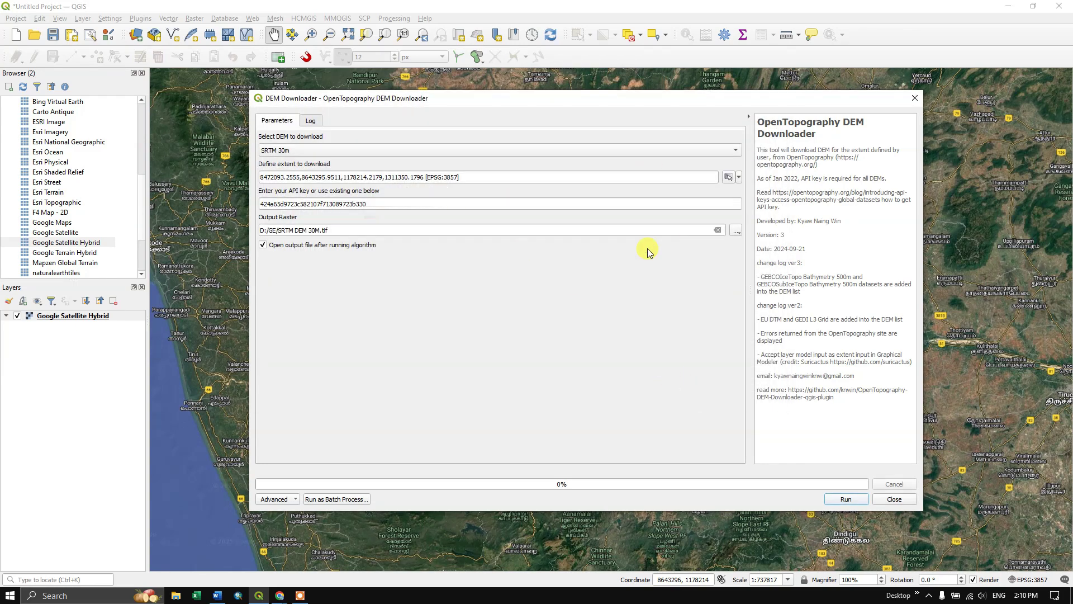
Step: Run the SRTM 30m download and close the downloader once it completes
left_click(846, 497)
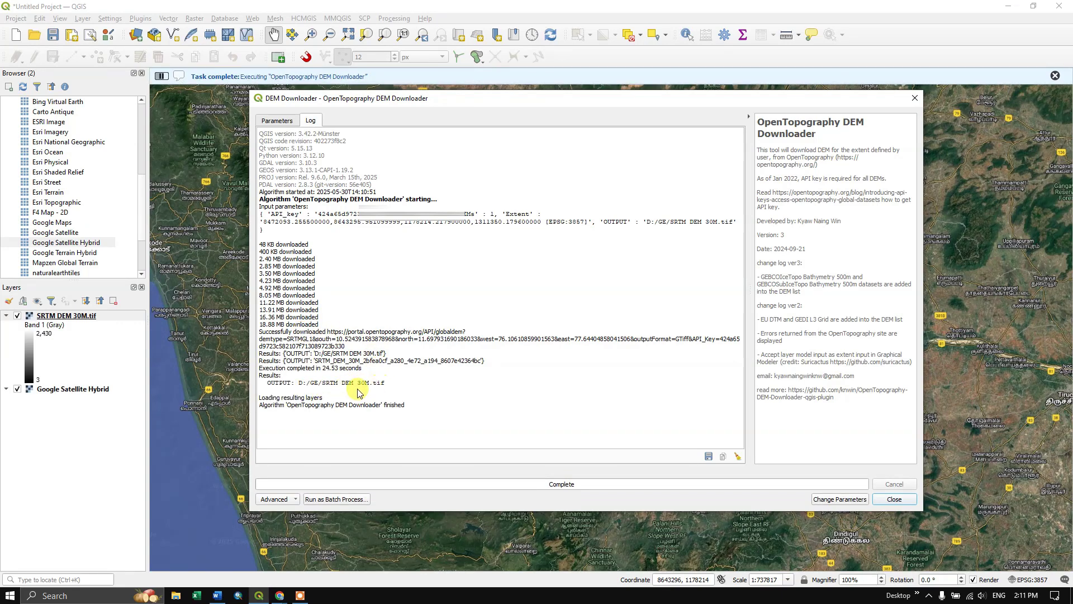
left_click(894, 498)
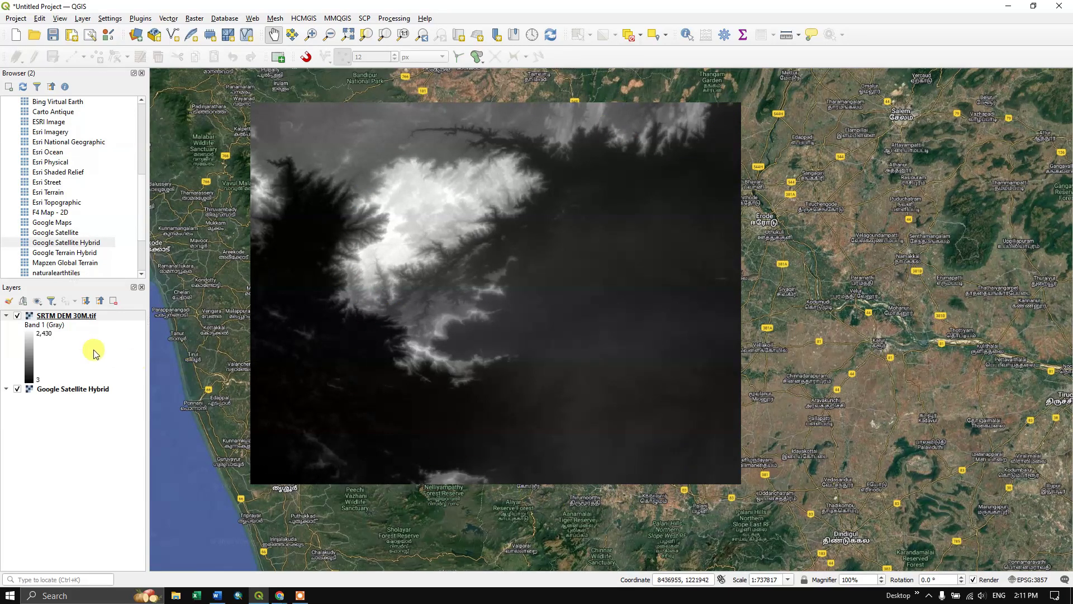
Step: Set the SRTM DEM 30M.tif layer's symbology render type to Hillshade and apply it
left_click(102, 316)
right_click(101, 314)
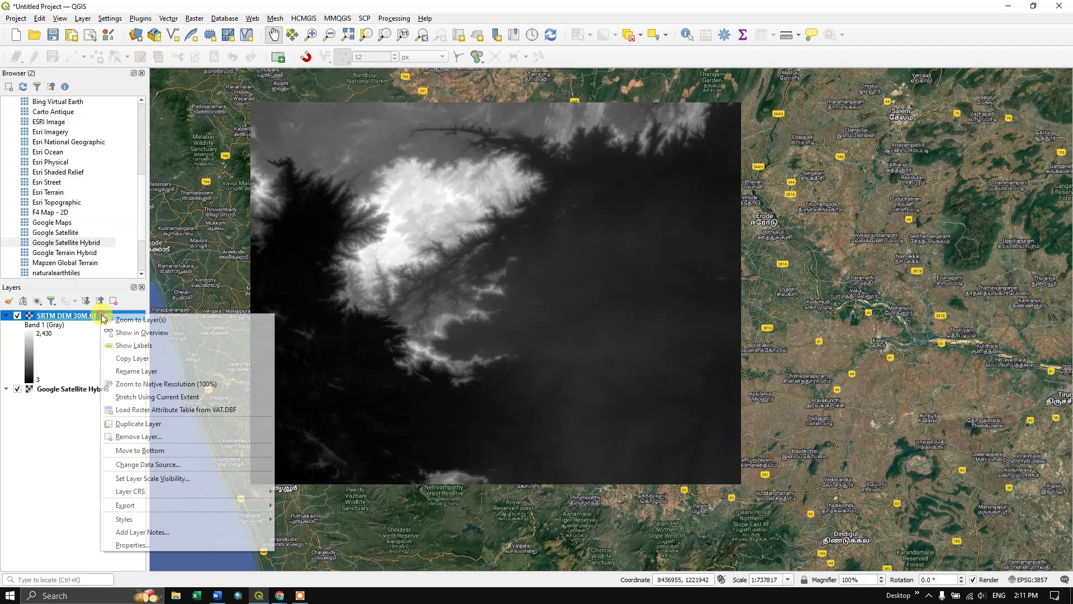
left_click(167, 539)
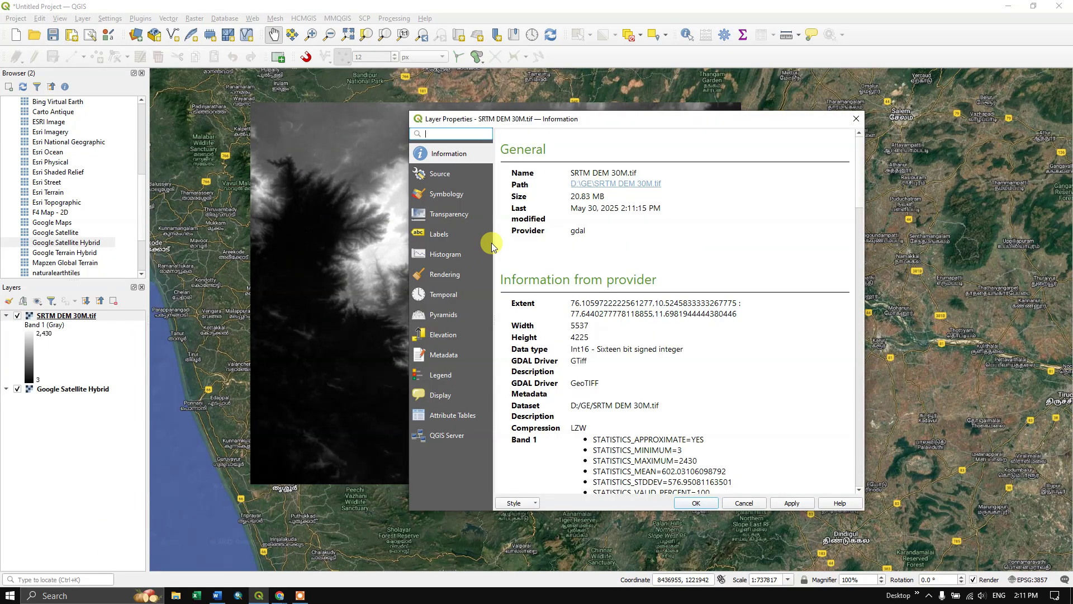
left_click(461, 200)
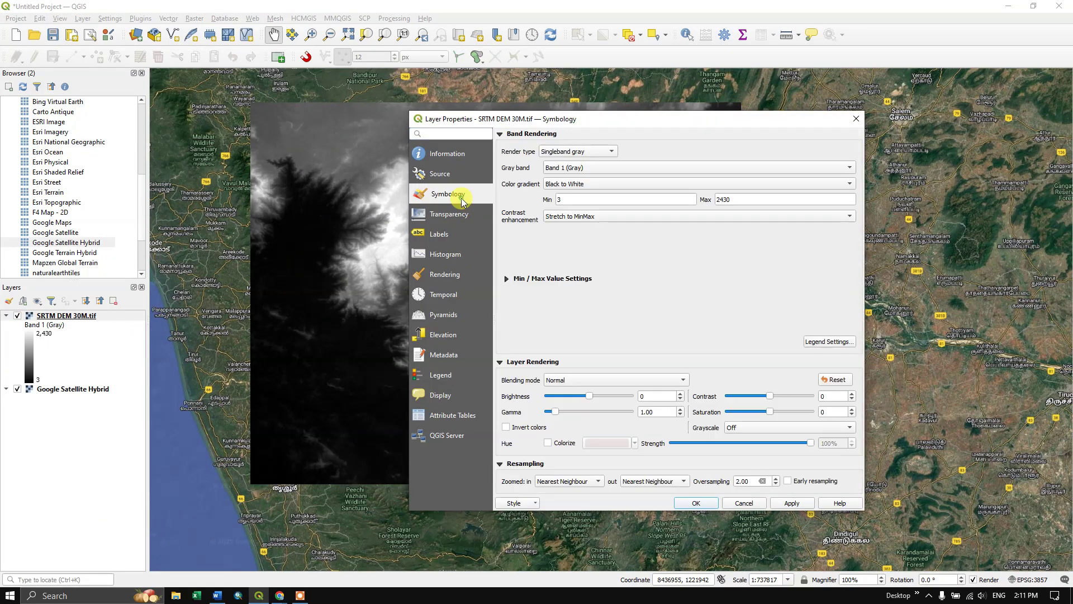
left_click(578, 150)
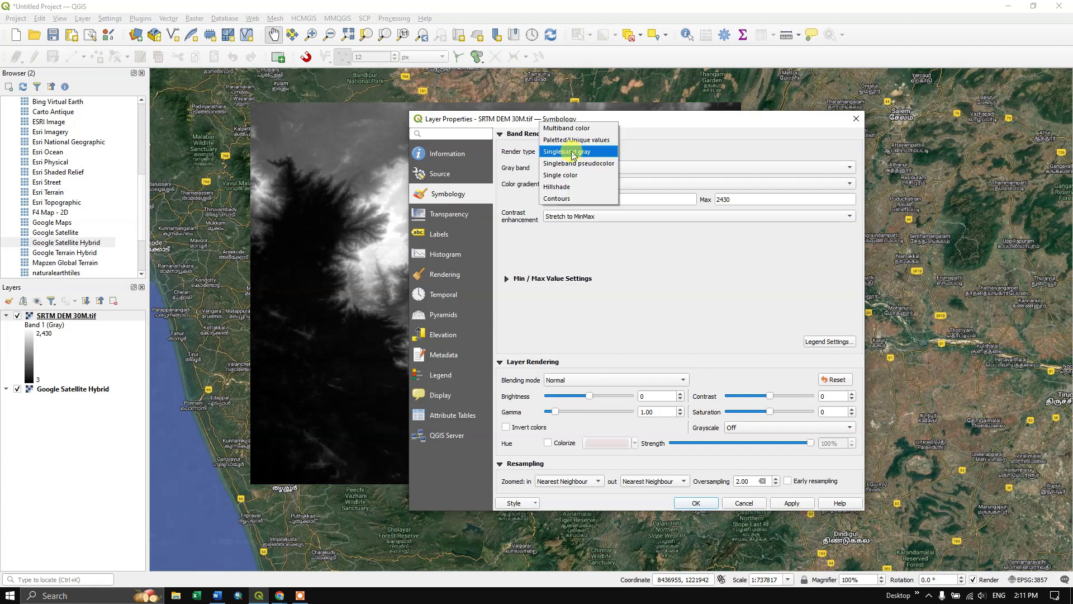
left_click(566, 191)
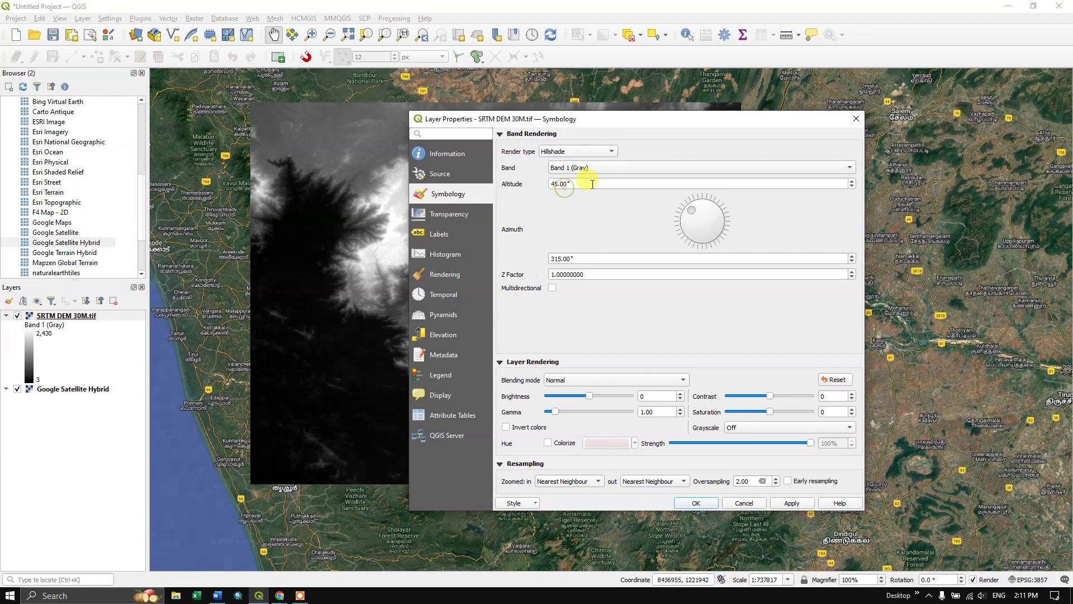
left_click(789, 502)
left_click(696, 503)
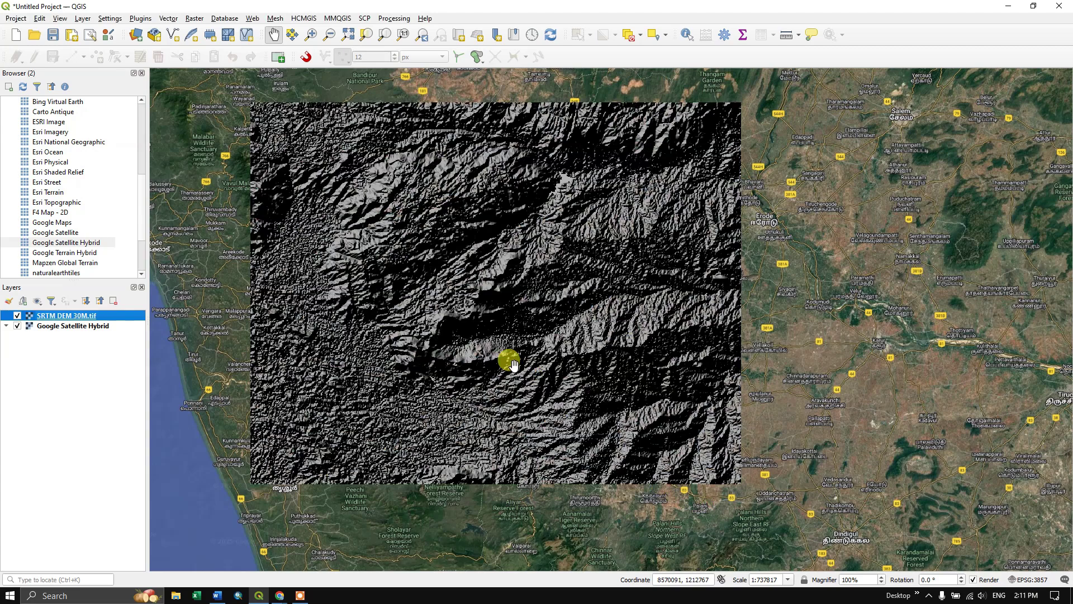
scroll(522, 280, "down", 1)
scroll(525, 284, "up", 2)
scroll(528, 286, "down", 1)
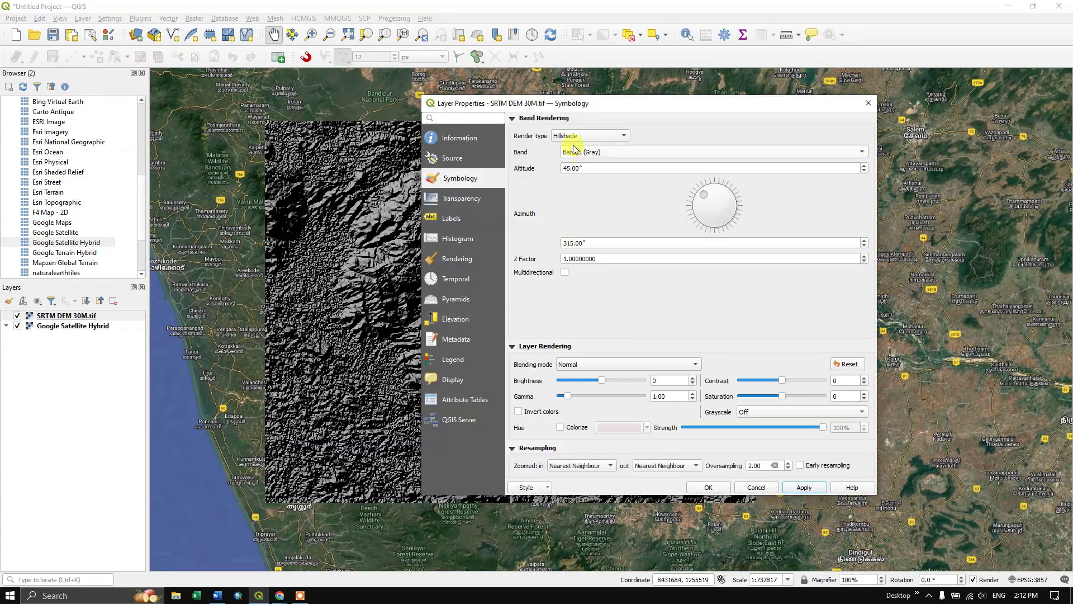
Step: Render the DEM as contours with a 100 m interval and 500 m index contours
left_click(591, 137)
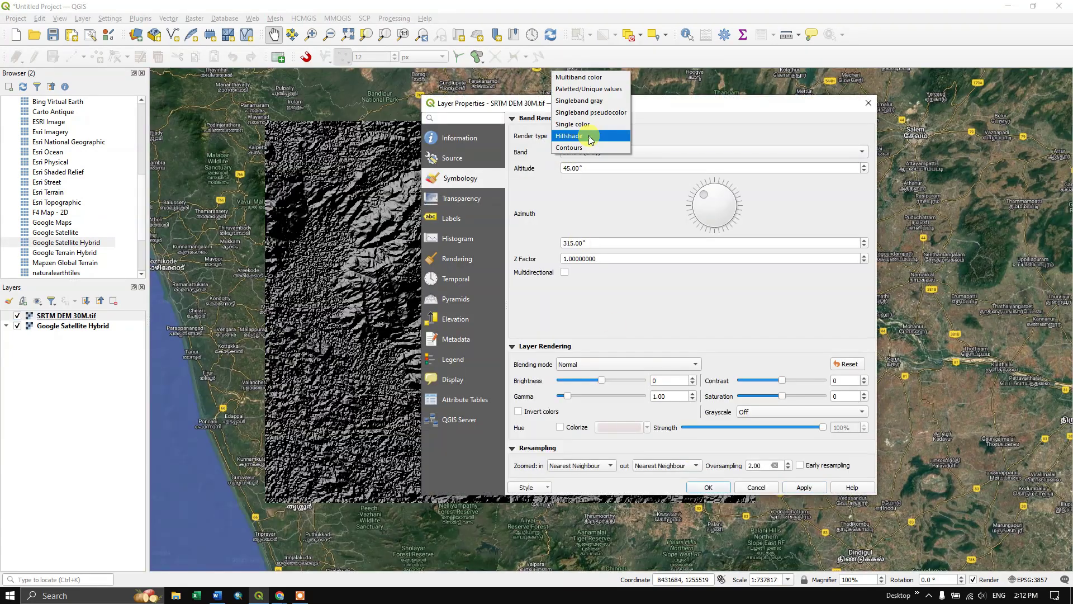
left_click(577, 147)
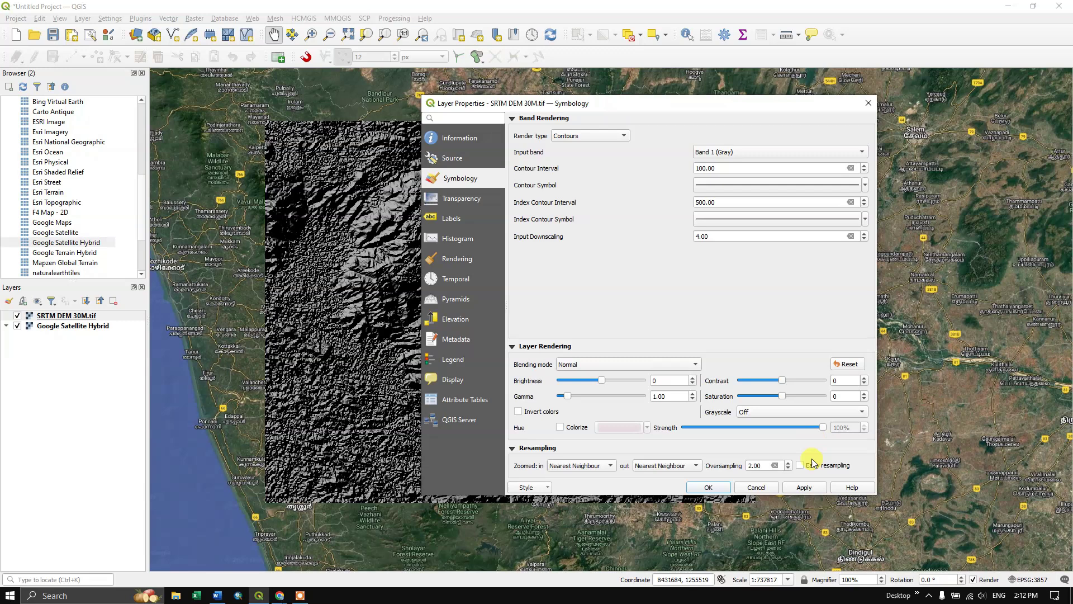
left_click(812, 493)
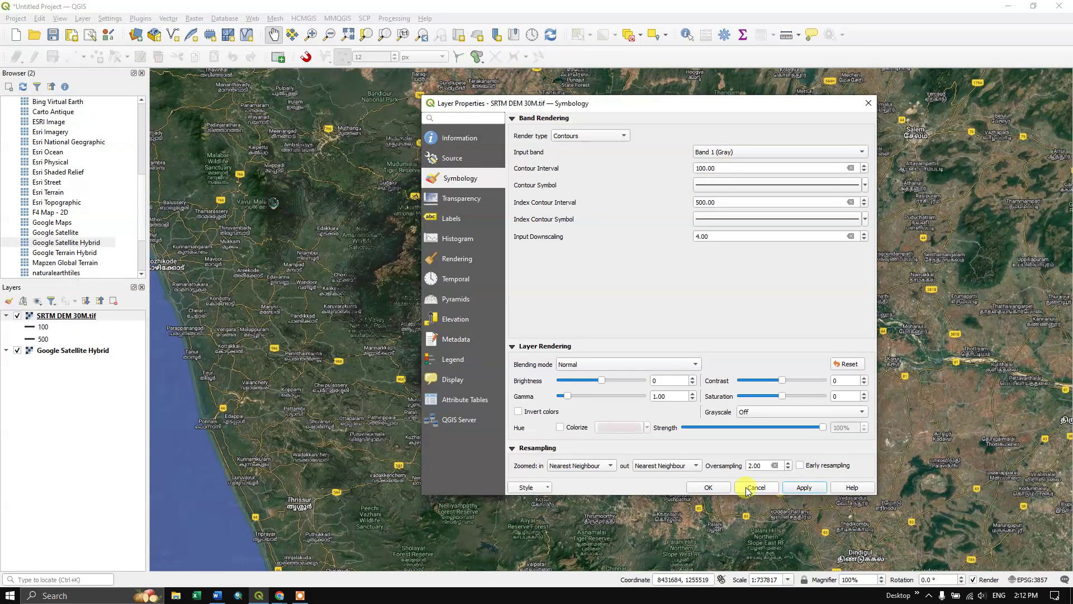
left_click(708, 487)
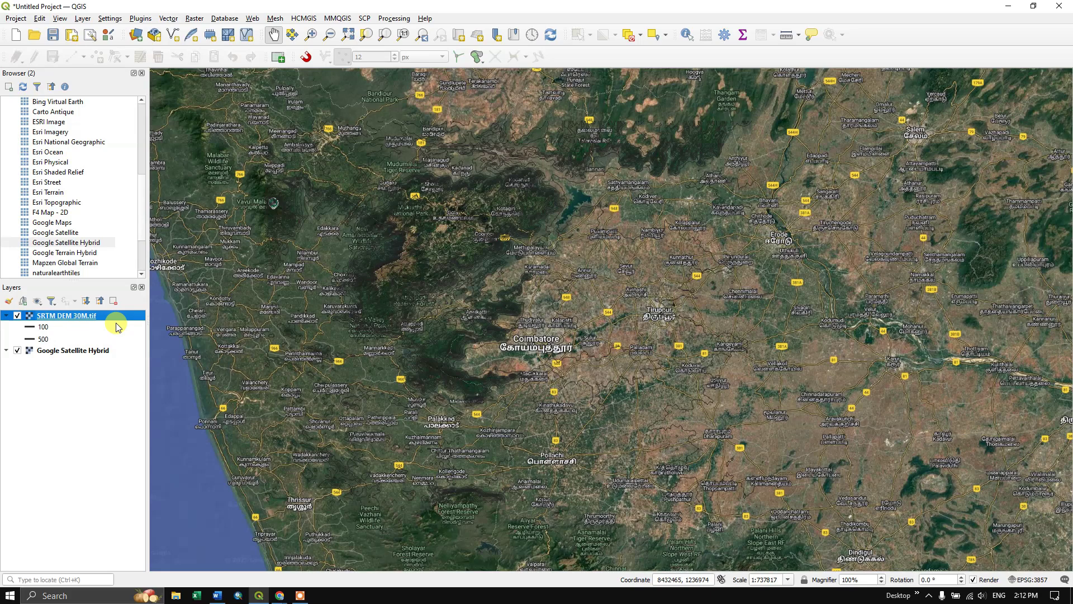
Step: Hide the Google Satellite Hybrid basemap and inspect the 100 and 500 contour lines
left_click(17, 350)
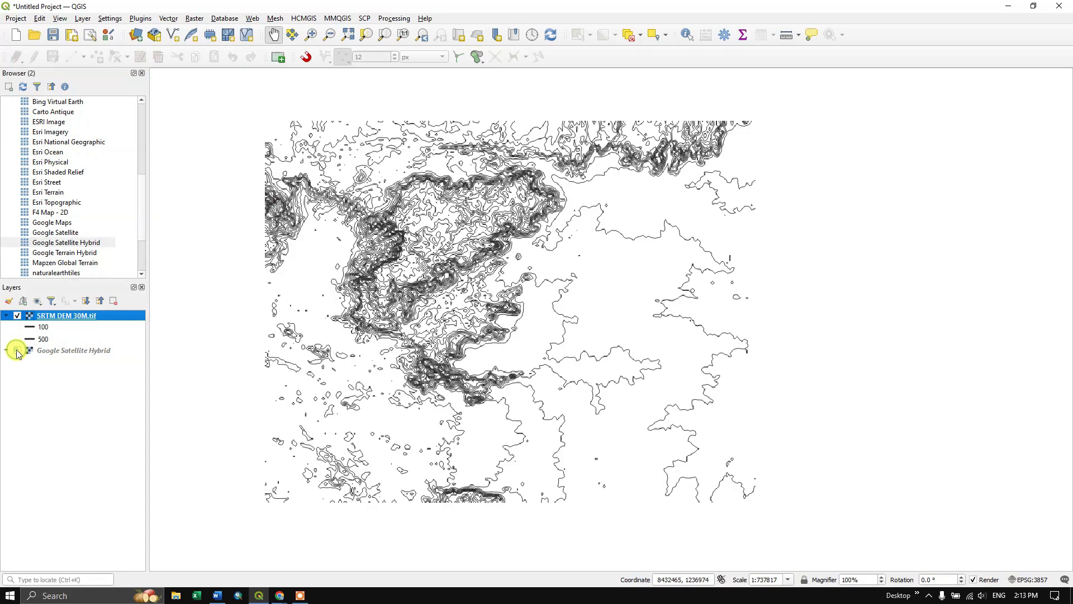
scroll(442, 190, "up", 2)
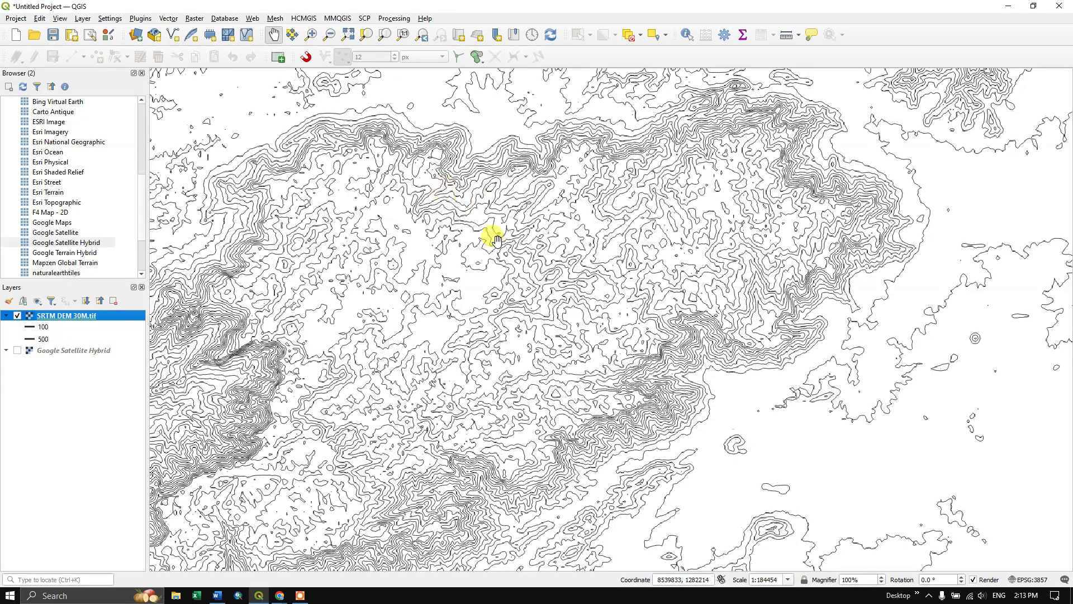
scroll(508, 251, "down", 1)
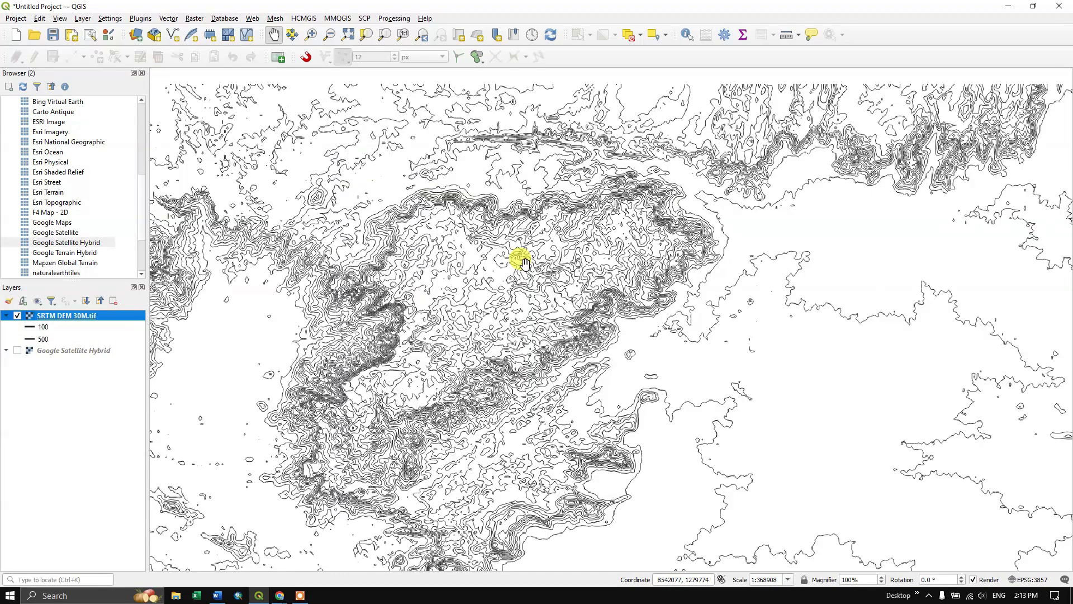
left_click(42, 327)
left_click(43, 339)
scroll(475, 284, "down", 1)
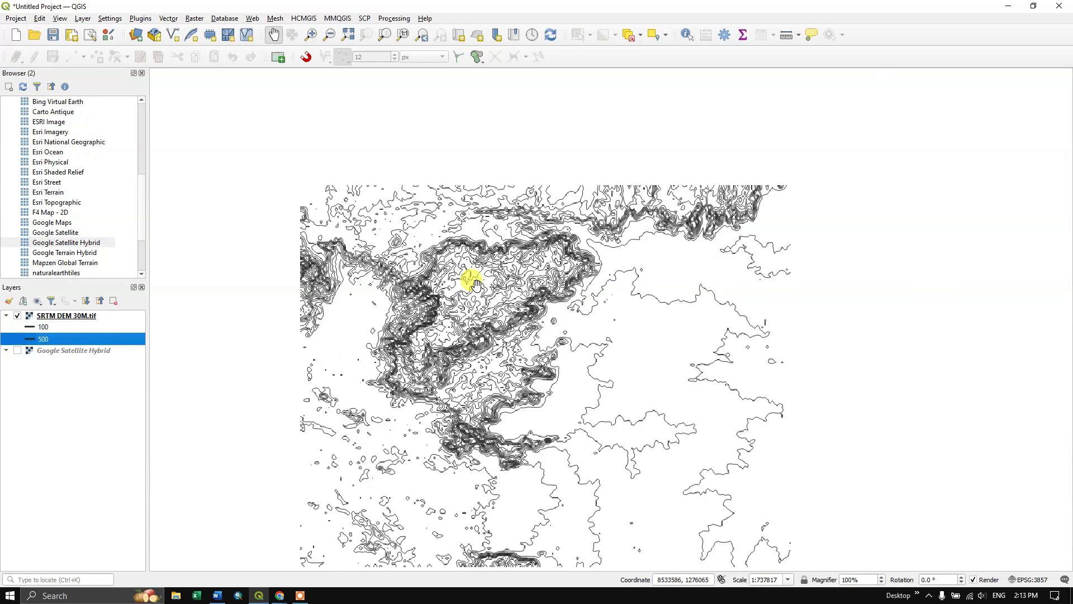
left_click_drag(579, 311, 623, 271)
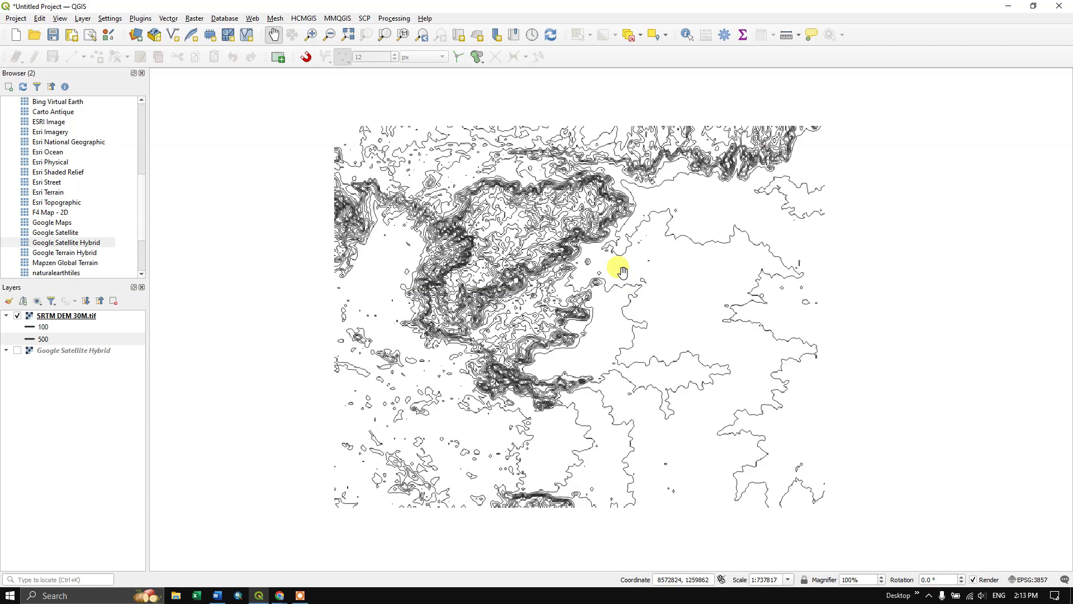
scroll(638, 302, "up", 1)
scroll(635, 303, "down", 1)
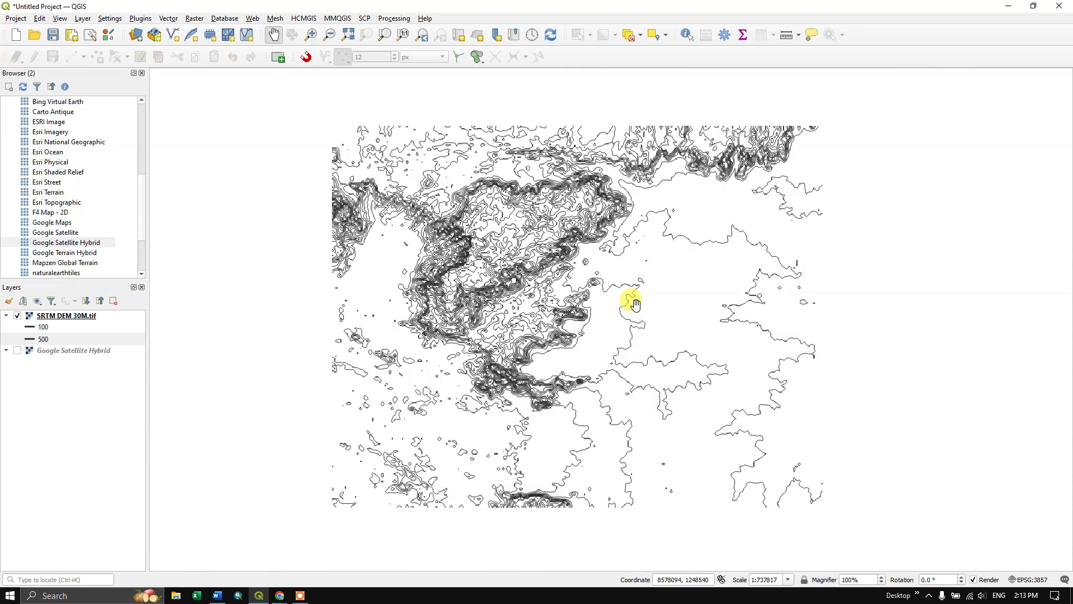
scroll(614, 290, "up", 1)
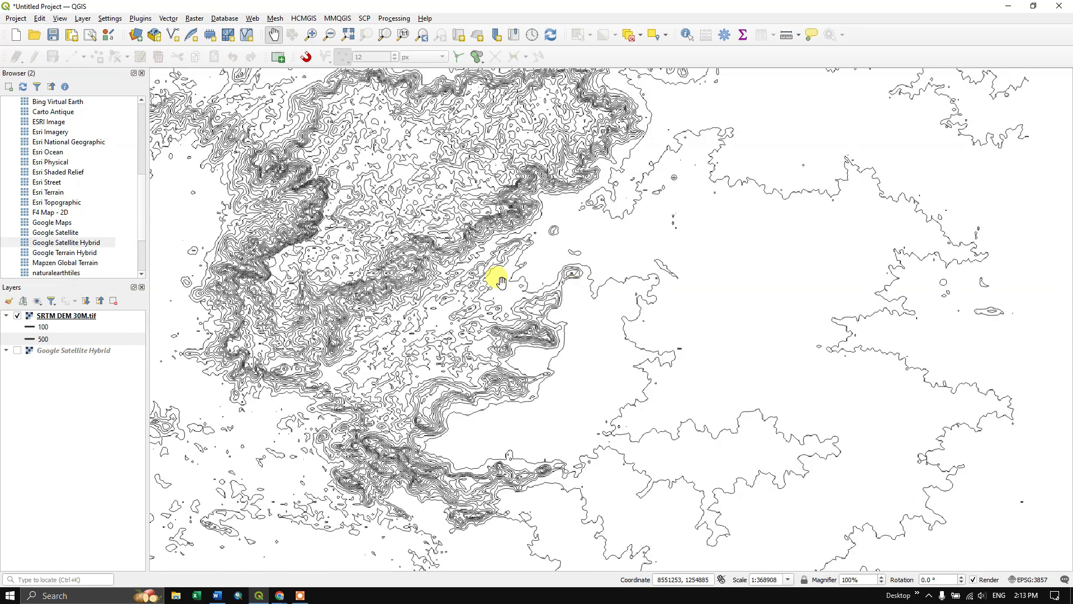
scroll(570, 294, "down", 1)
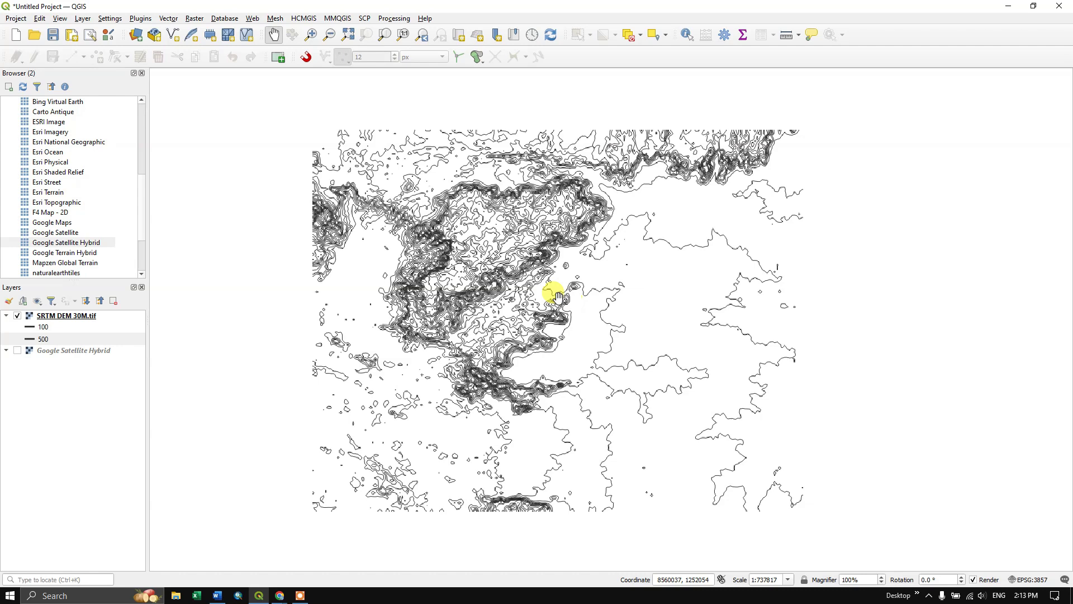
scroll(545, 292, "up", 1)
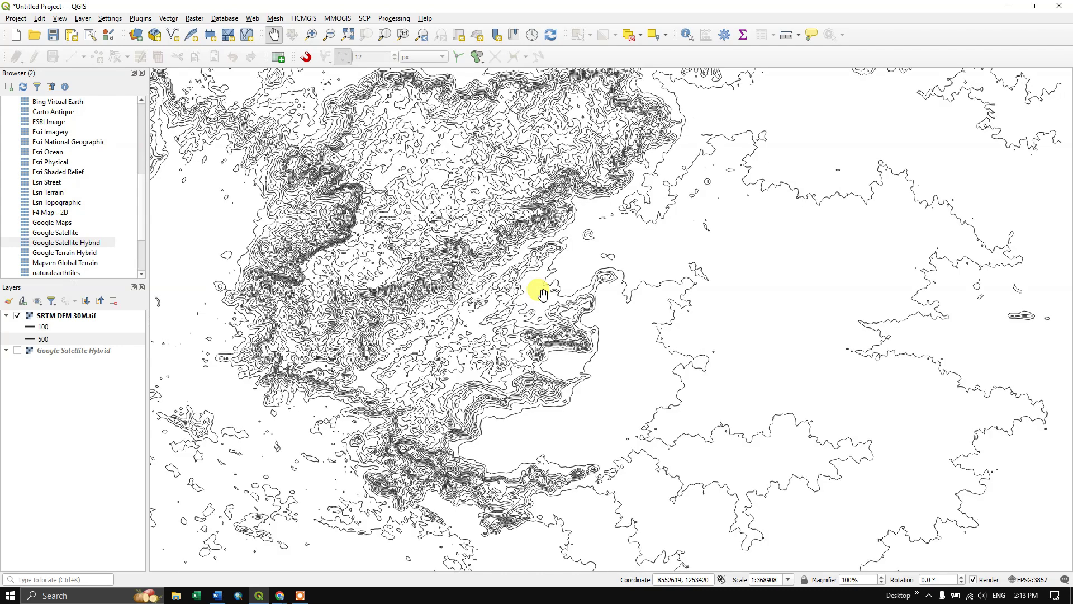